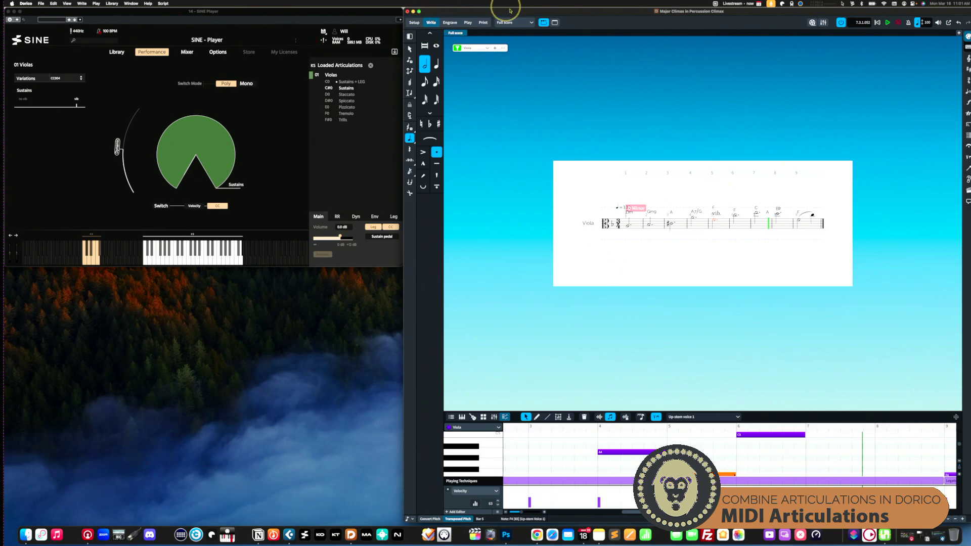
Step: Maximize the score window and delete the vib. marking from the bar 5 note
double_click(542, 12)
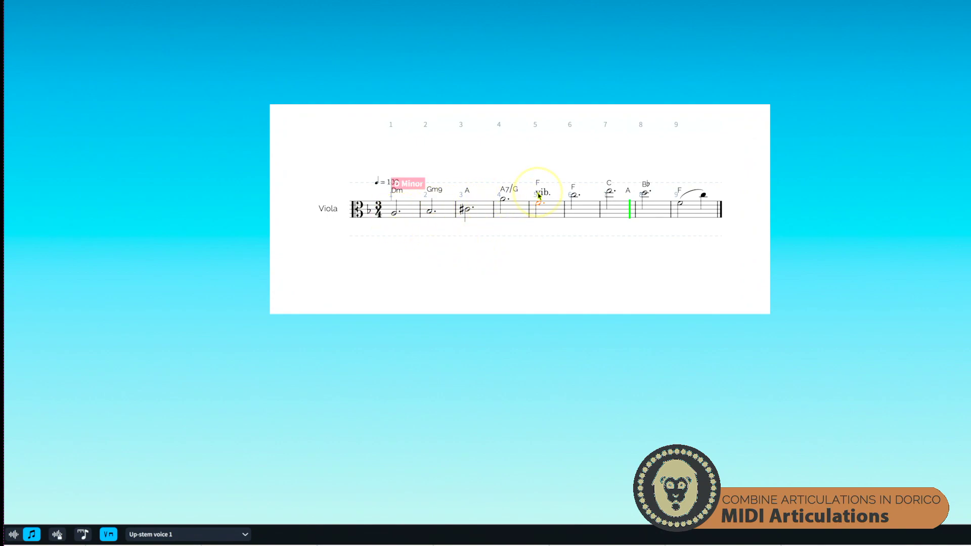
click(543, 193)
key(Delete)
Step: Play the Viola part back from the bar 1 note, then select the bar 5 dotted half note
click(395, 214)
key(p)
click(539, 203)
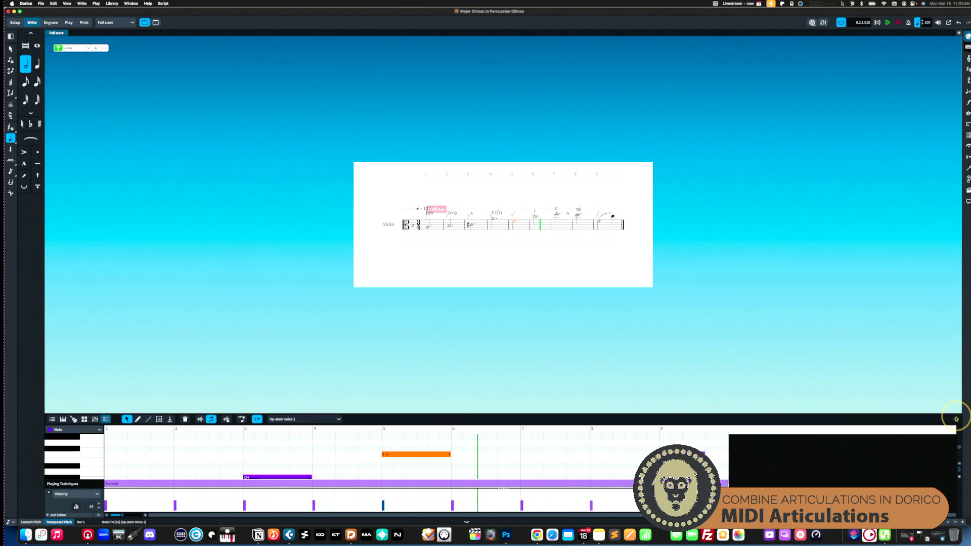
Step: Enlarge the piano roll to show more viola notes and the Natural playing-techniques lane
drag(956, 419, 956, 325)
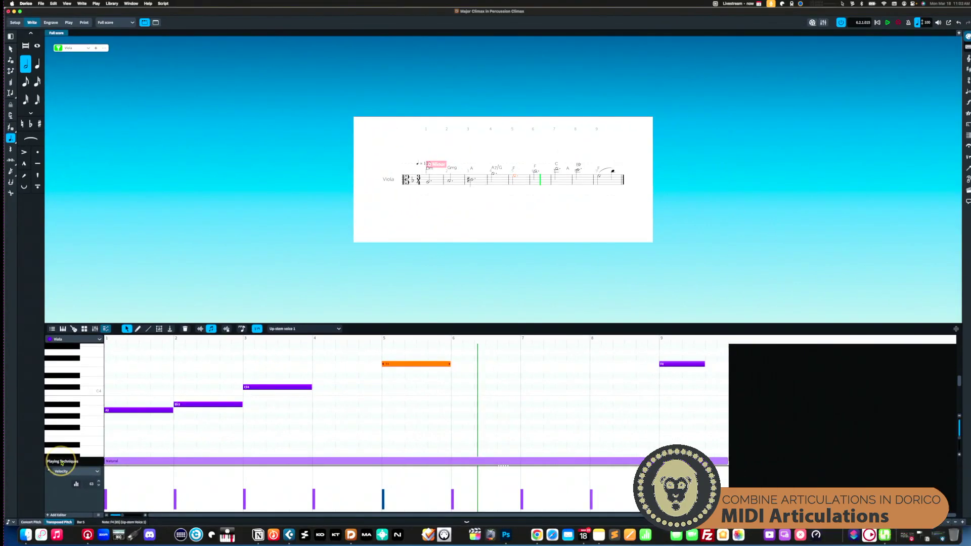
mouse_move(110, 463)
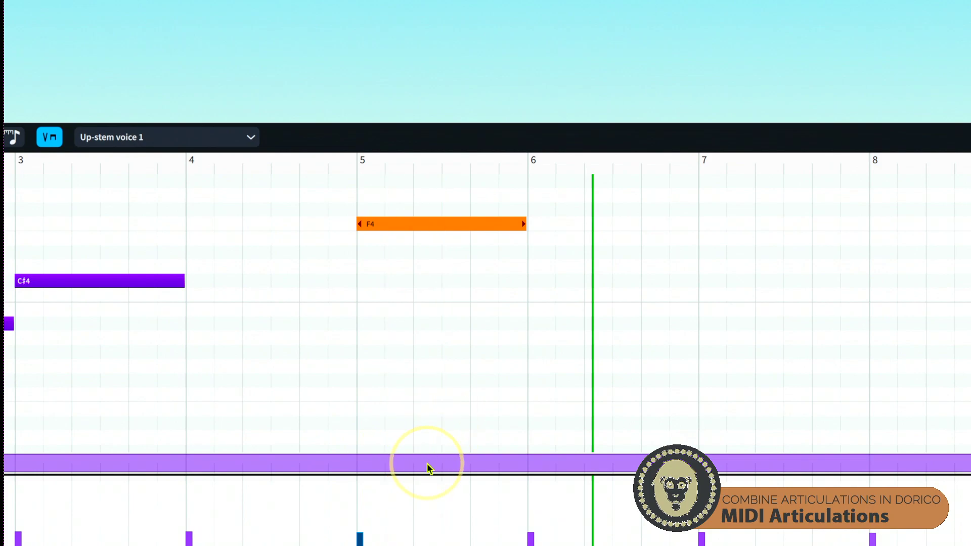
mouse_move(428, 469)
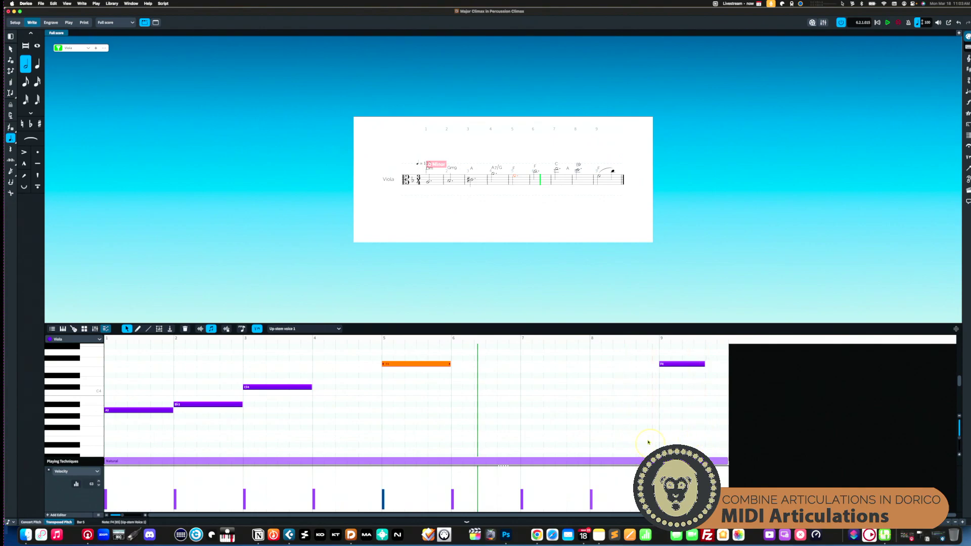
Step: Select the bar 9 slur and F4 note, and marquee-select both bar 9 notes in the piano roll
click(607, 171)
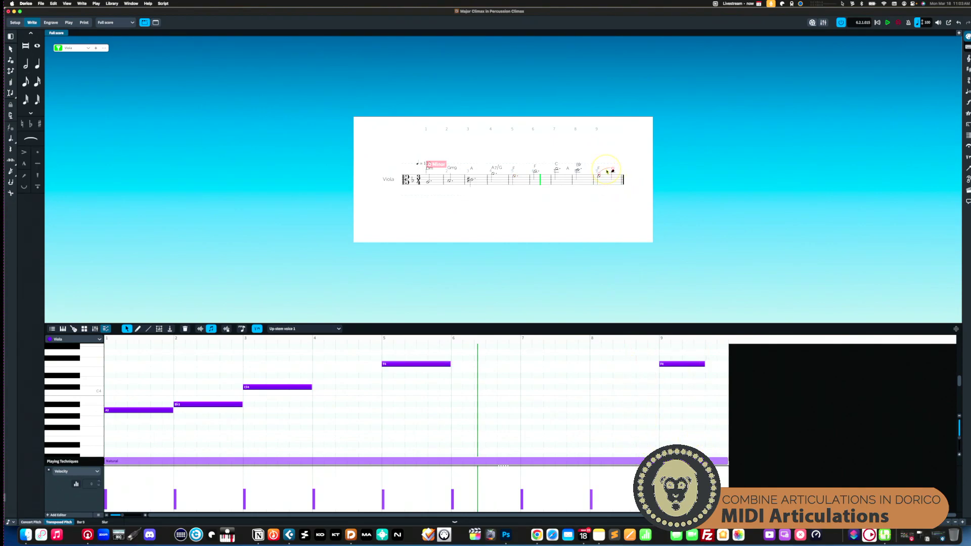
click(600, 175)
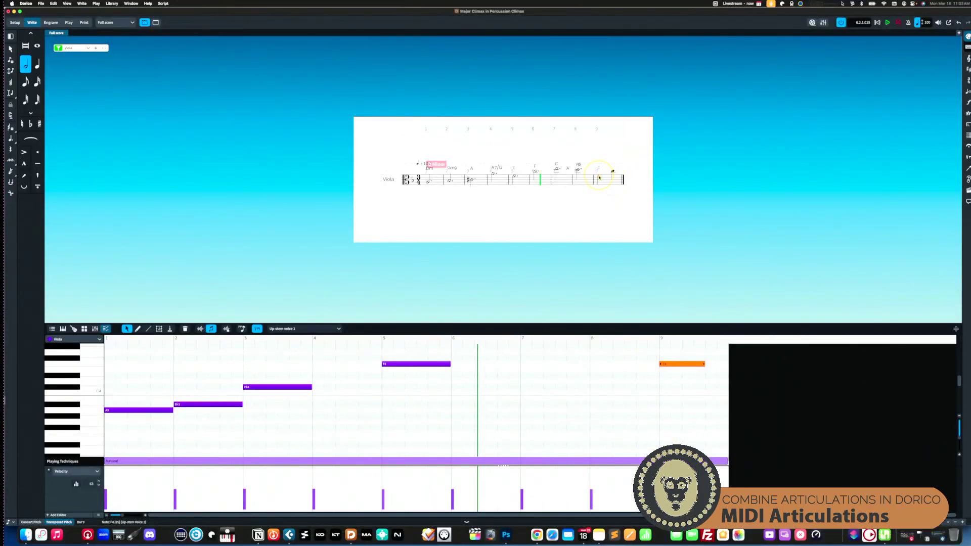
click(600, 175)
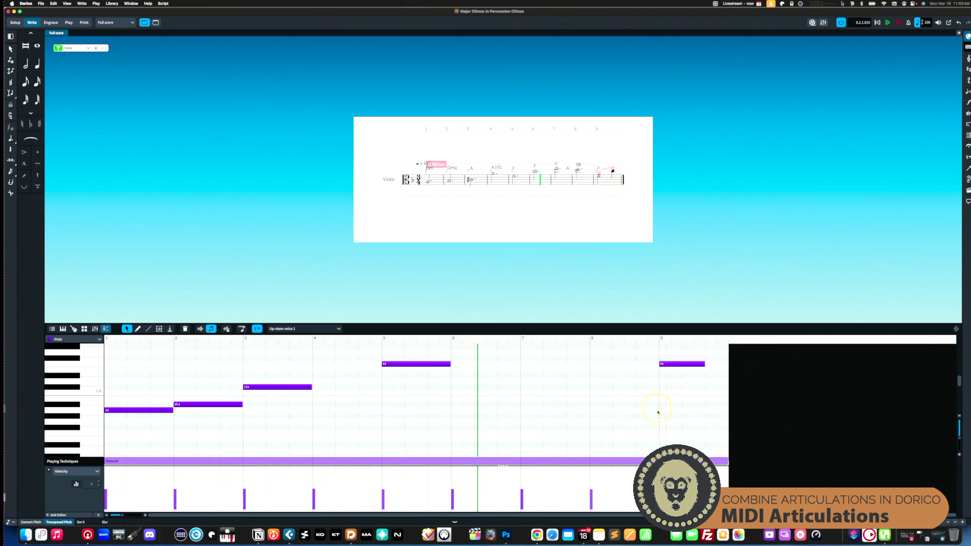
scroll(679, 381, up, 5)
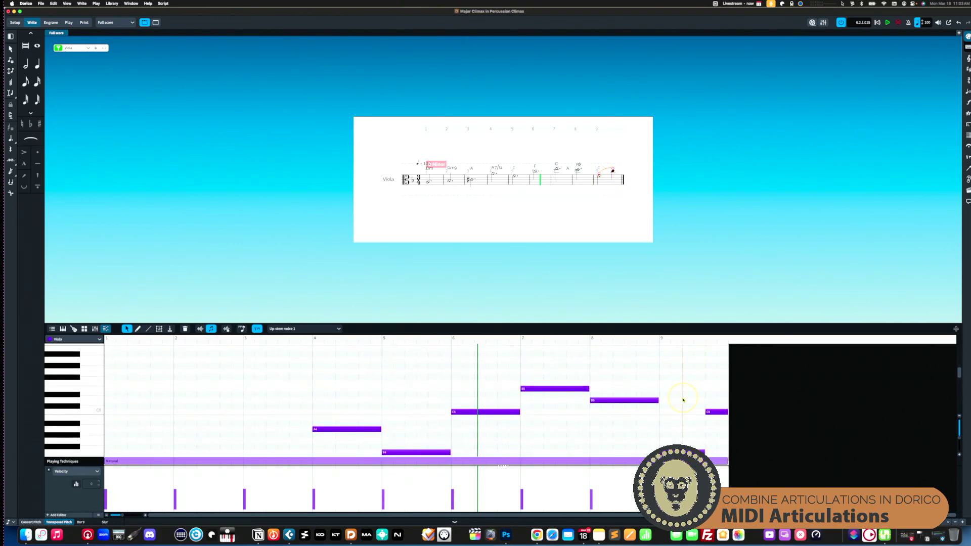
drag(683, 400, 697, 438)
scroll(696, 439, down, 6)
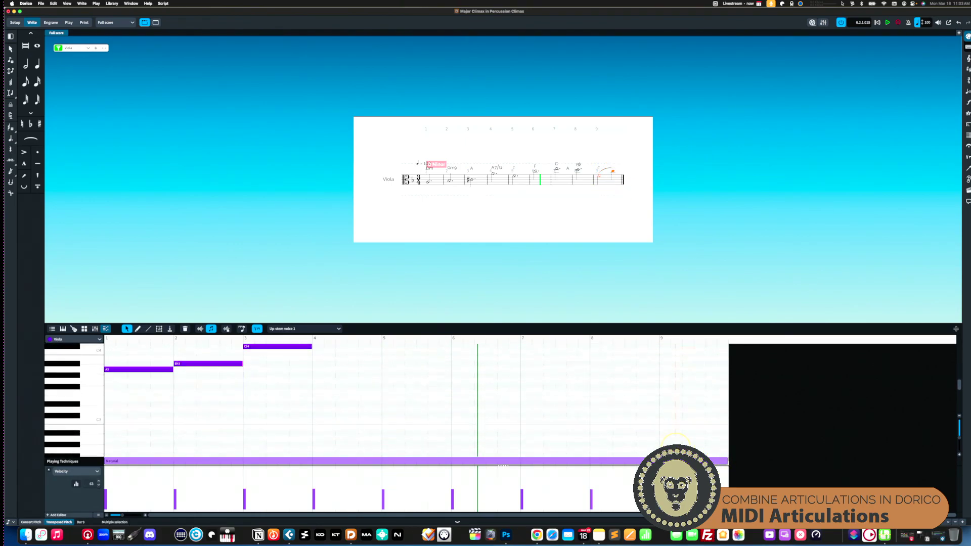
scroll(675, 438, up, 5)
scroll(675, 437, down, 1)
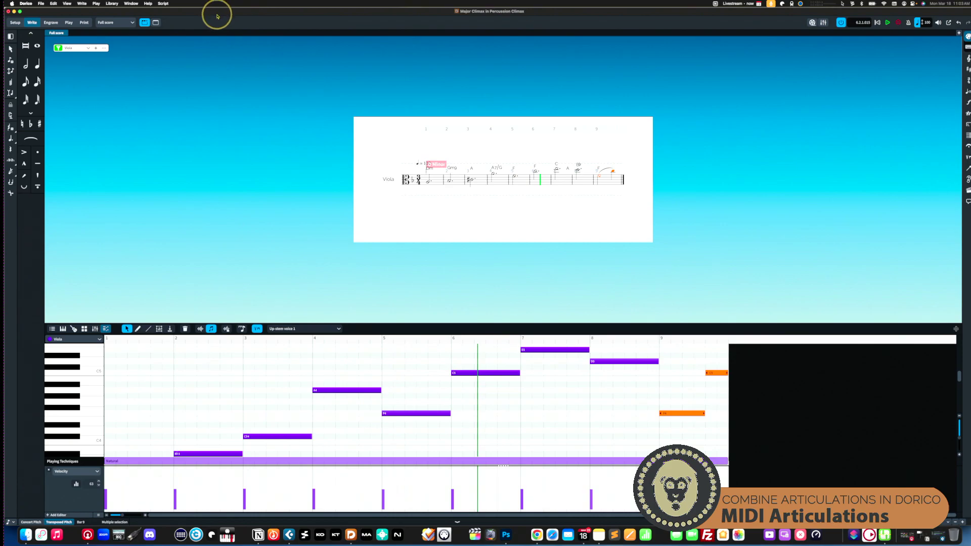
Step: Tile the SINE Player beside Dorico and audition the bar 5 F4 note
key(ctrl+alt+Right)
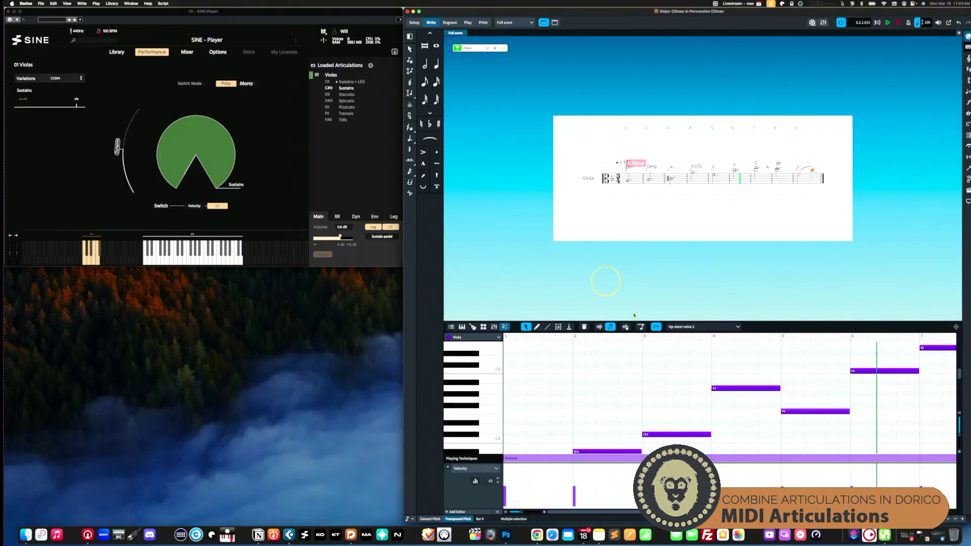
scroll(862, 403, right, 5)
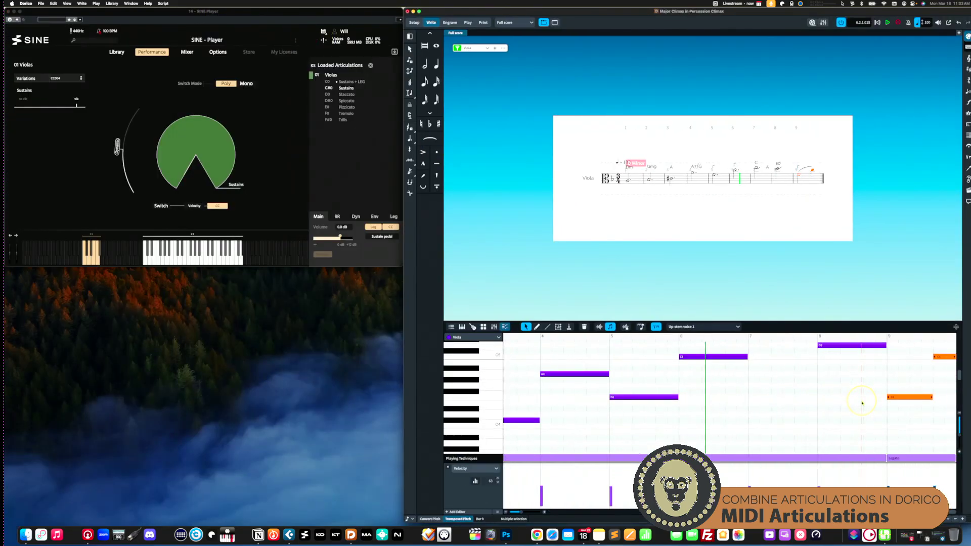
click(715, 176)
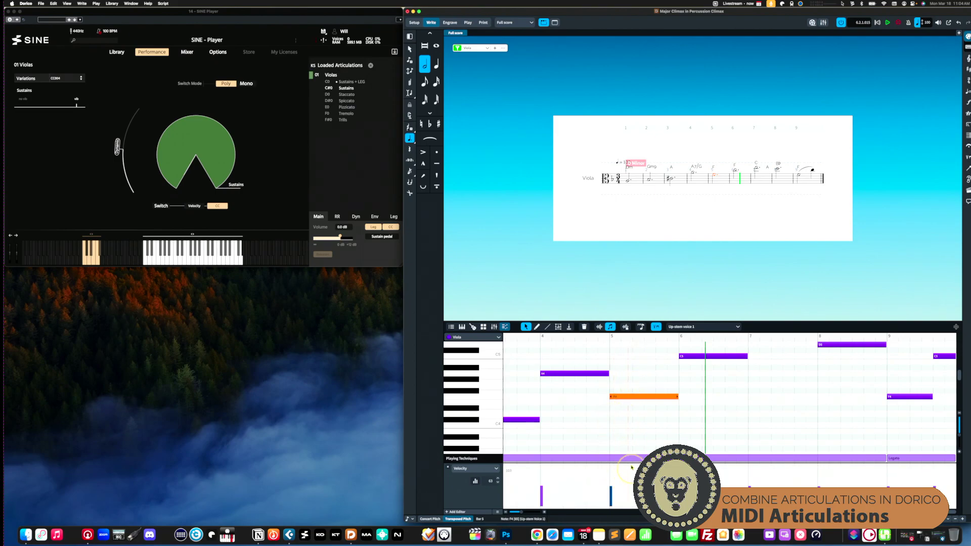
Step: Play the Viola part from the bar 4 A4 note, then from the bar 1 A3 note
mouse_move(622, 458)
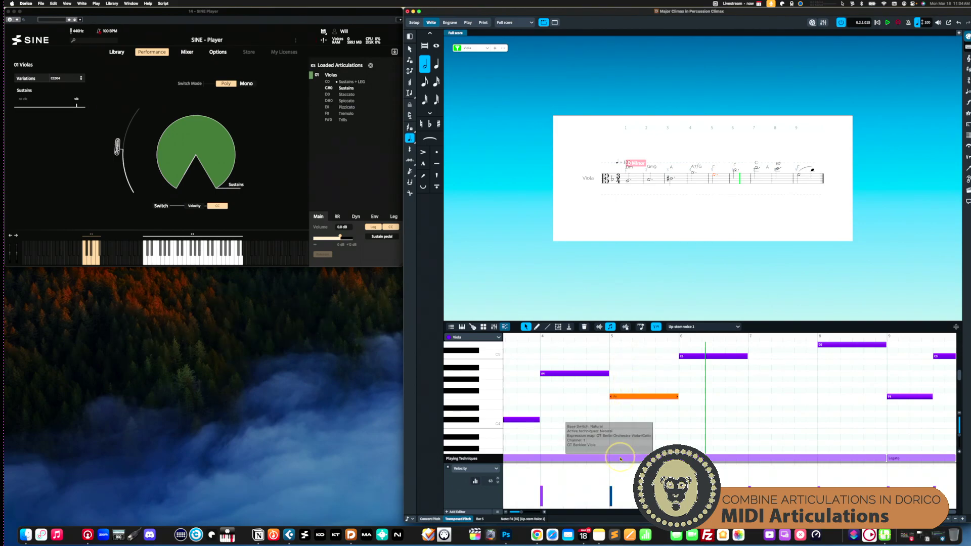
click(694, 174)
click(345, 124)
key(space)
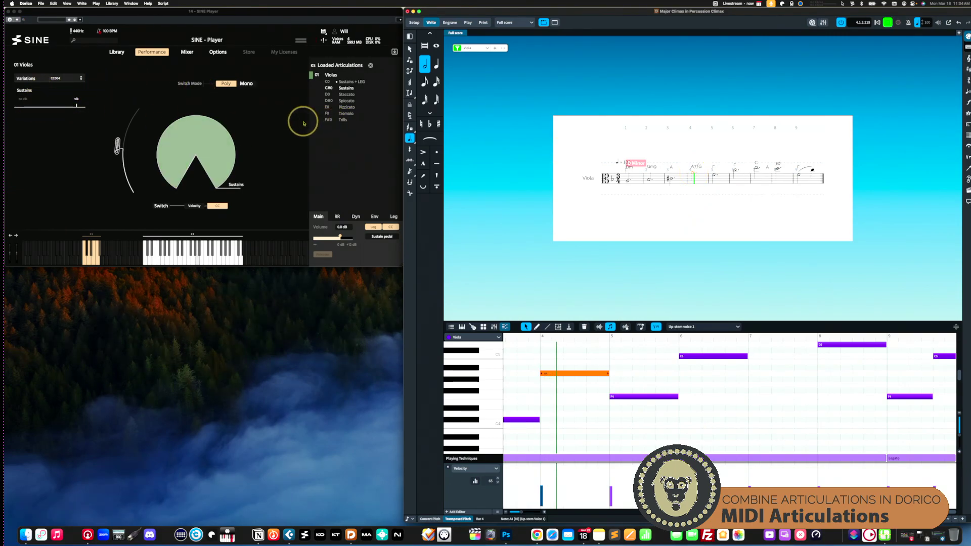
click(435, 153)
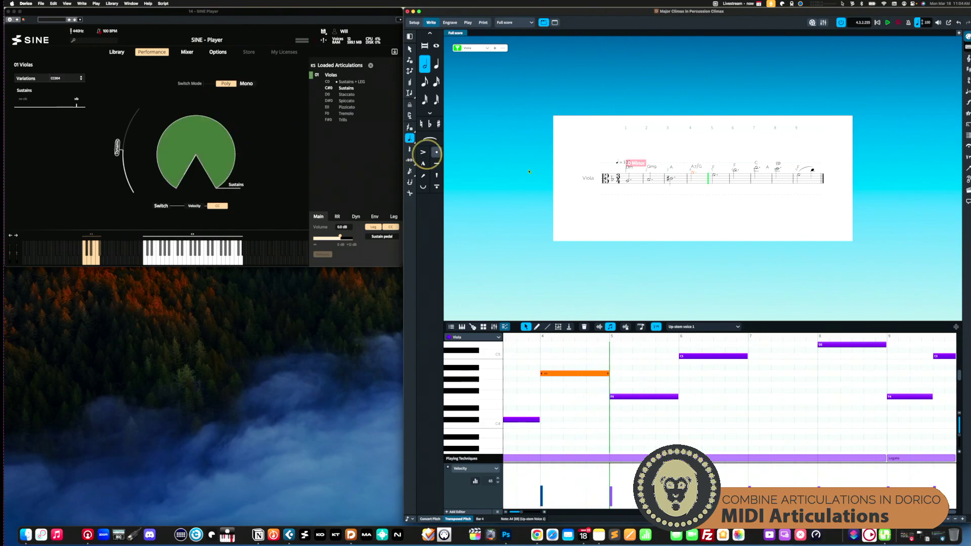
click(627, 181)
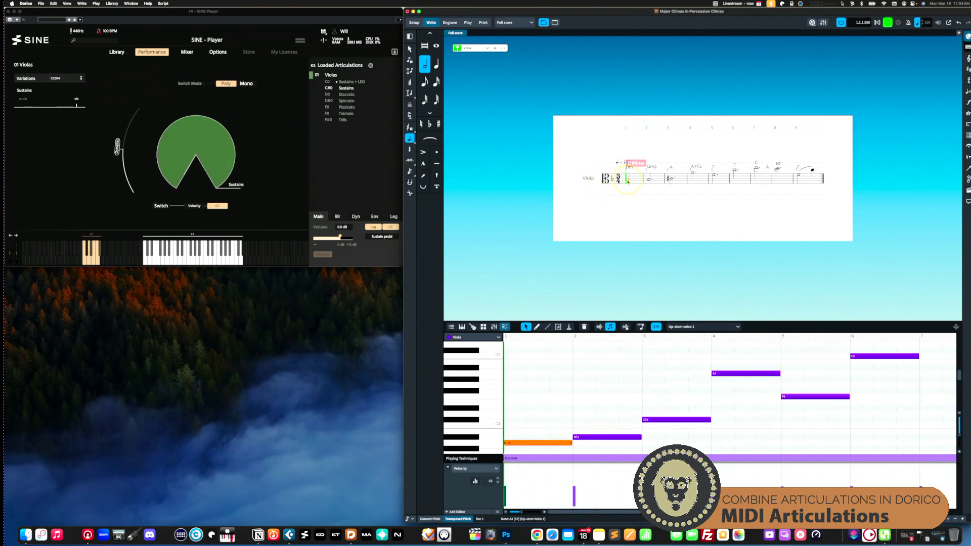
key(space)
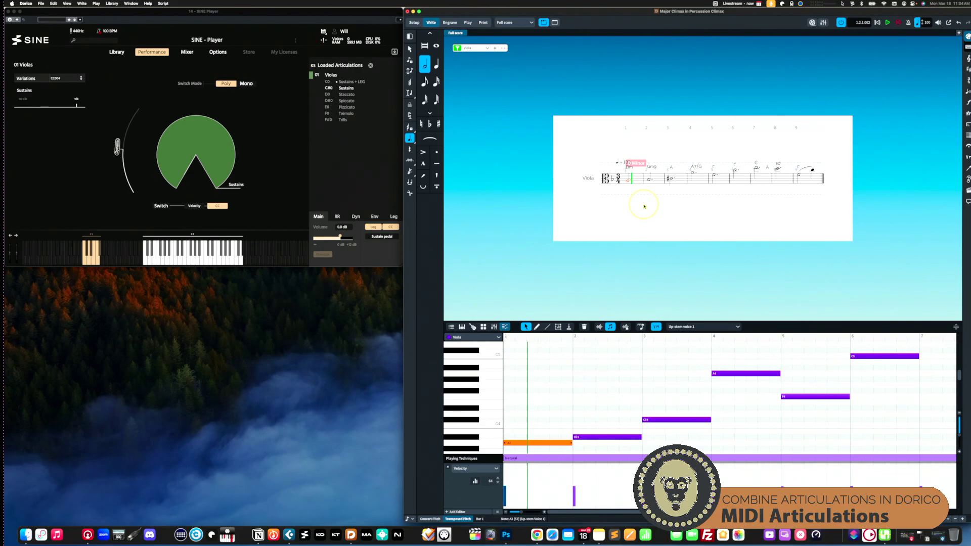
Step: Add a senza vibrato technique to the first A3 note and play back from bar 1
key(shift+p)
text(senza vibrato)
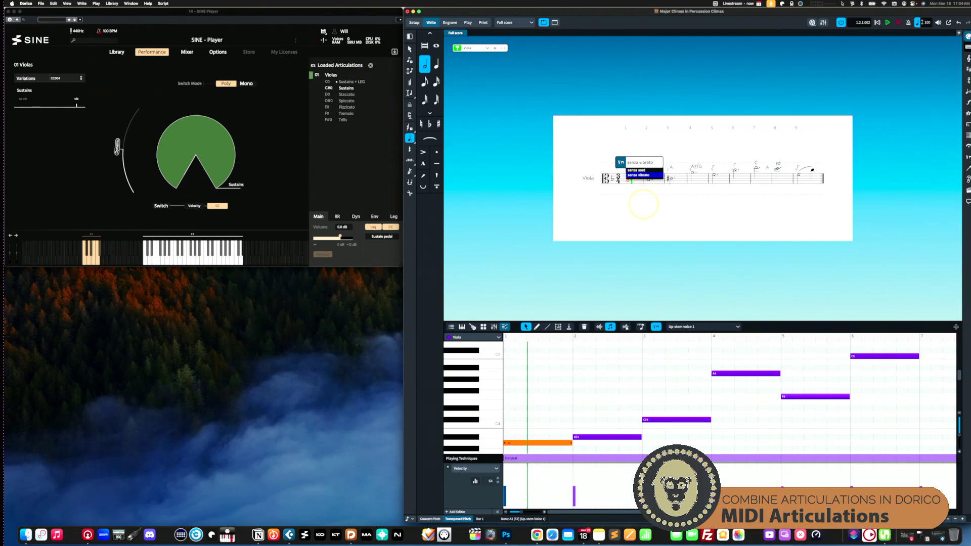
key(Return)
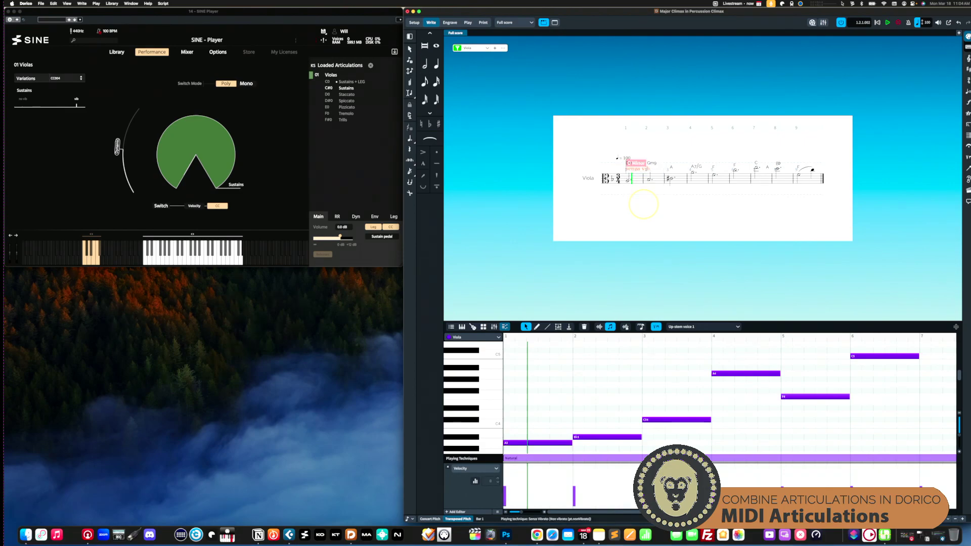
click(628, 181)
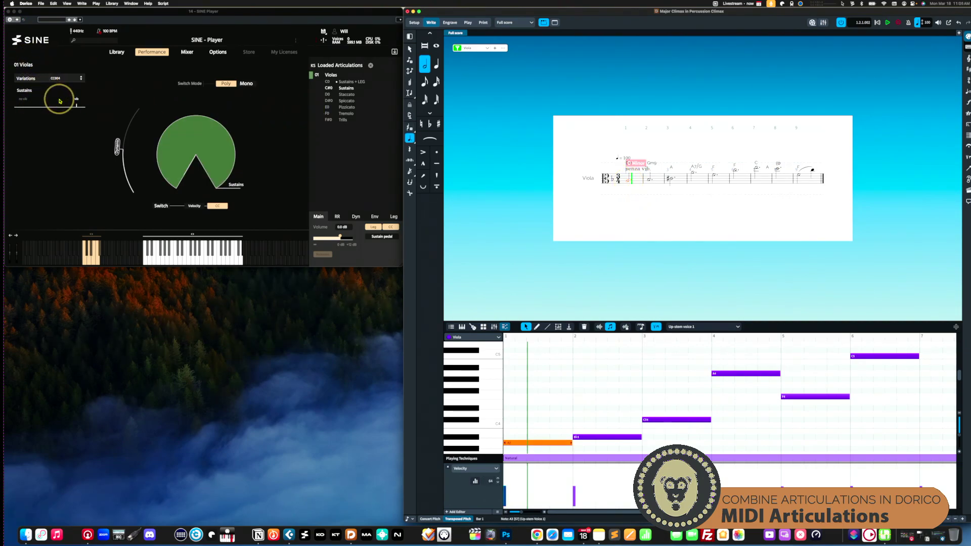
key(space)
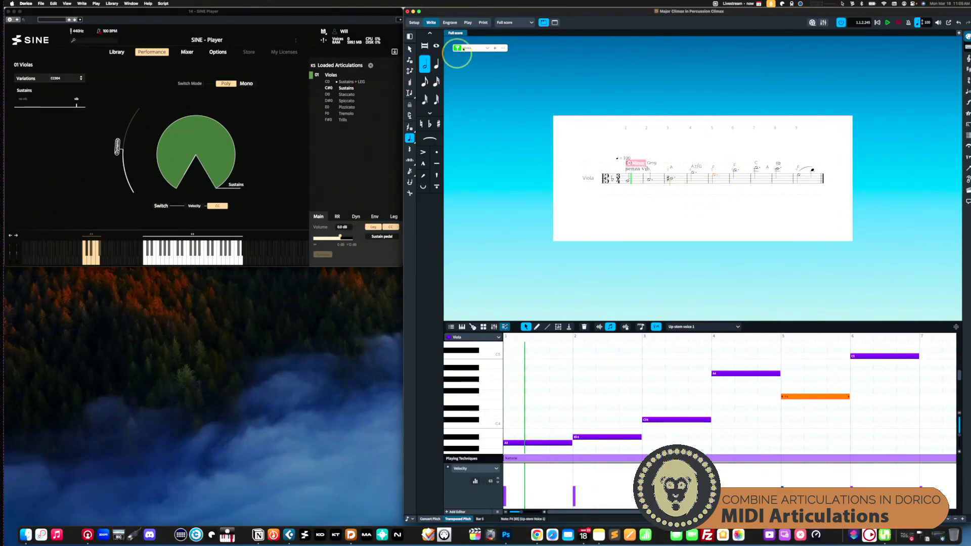
Step: Open the Viola track's expression map from the playback routing view
click(468, 22)
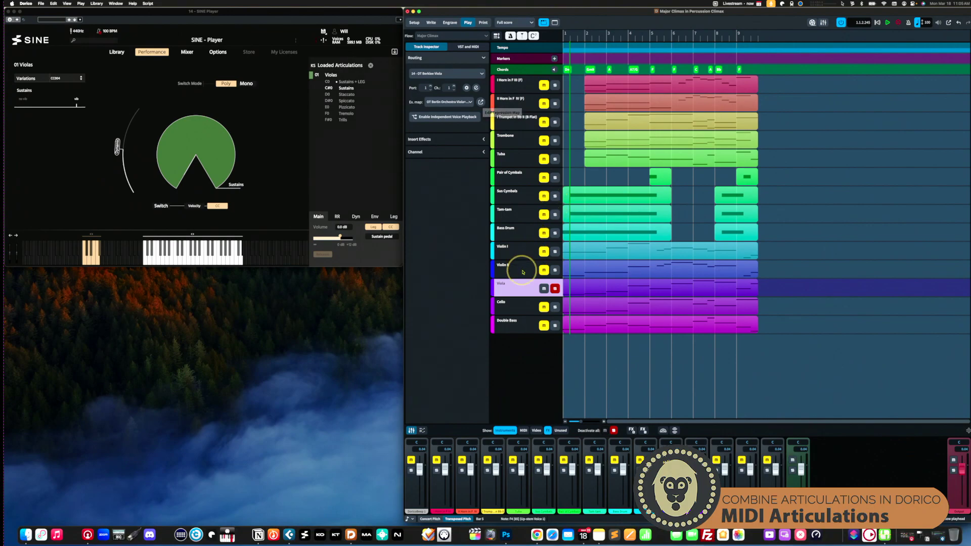
click(523, 272)
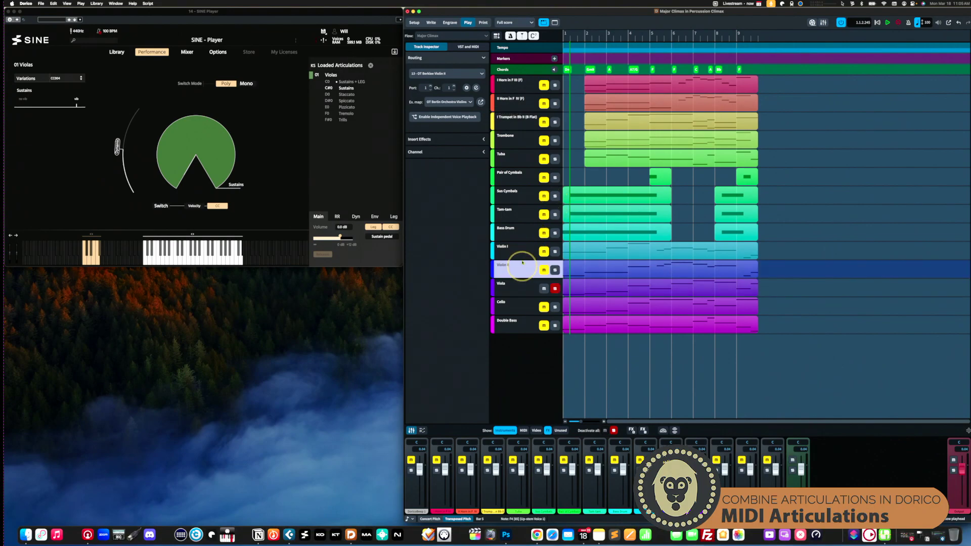
click(519, 252)
click(515, 233)
click(514, 287)
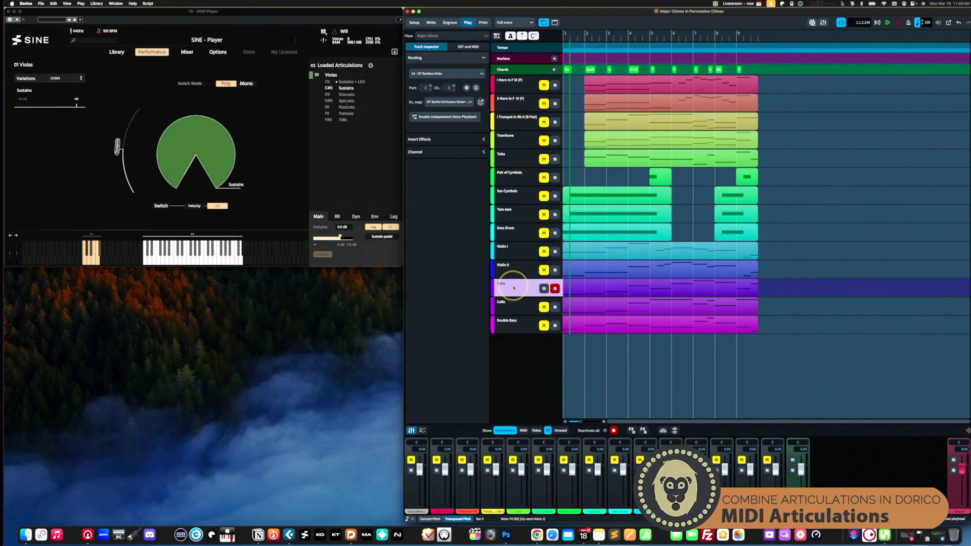
click(482, 103)
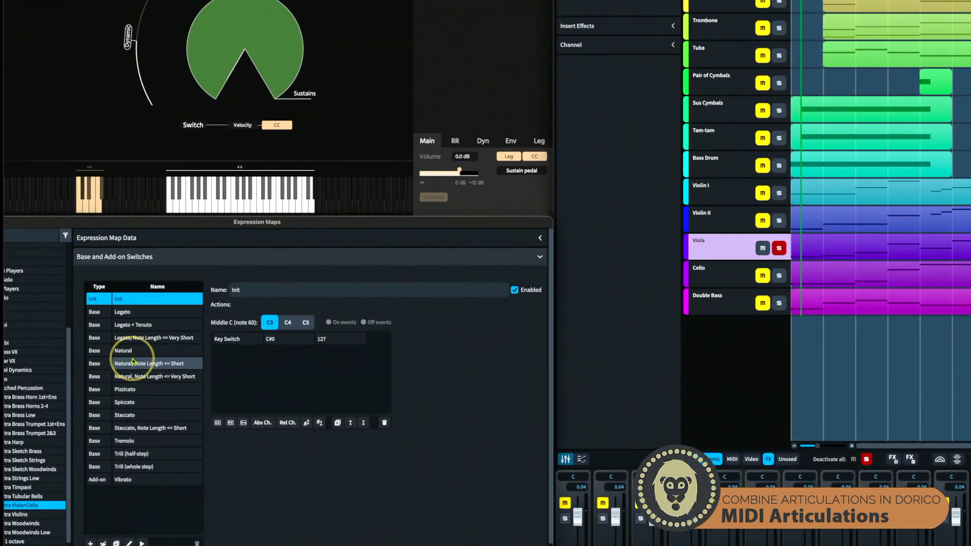
Step: Compare the Natural and Staccato switches, confirm Staccato uses key switch D0, and set SINE to Staccato
click(127, 359)
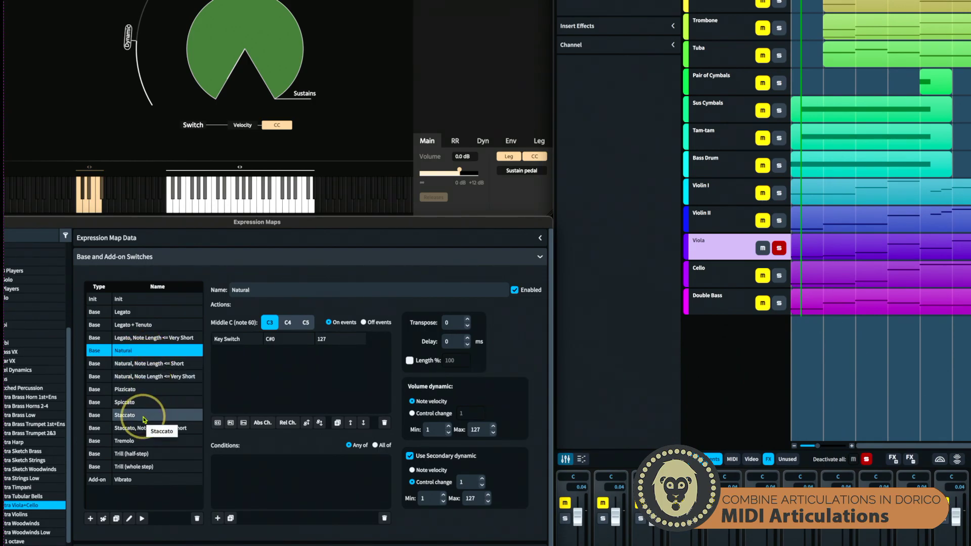
click(133, 415)
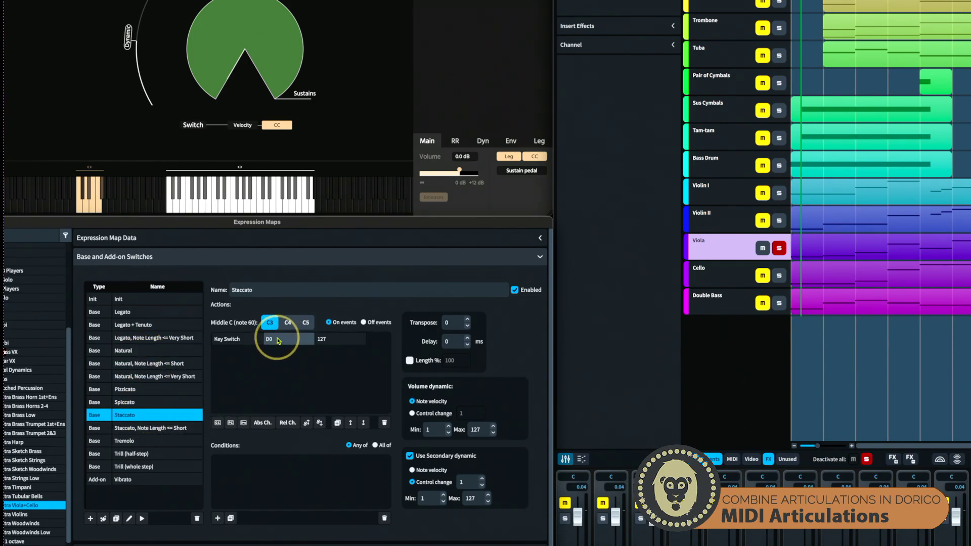
click(190, 351)
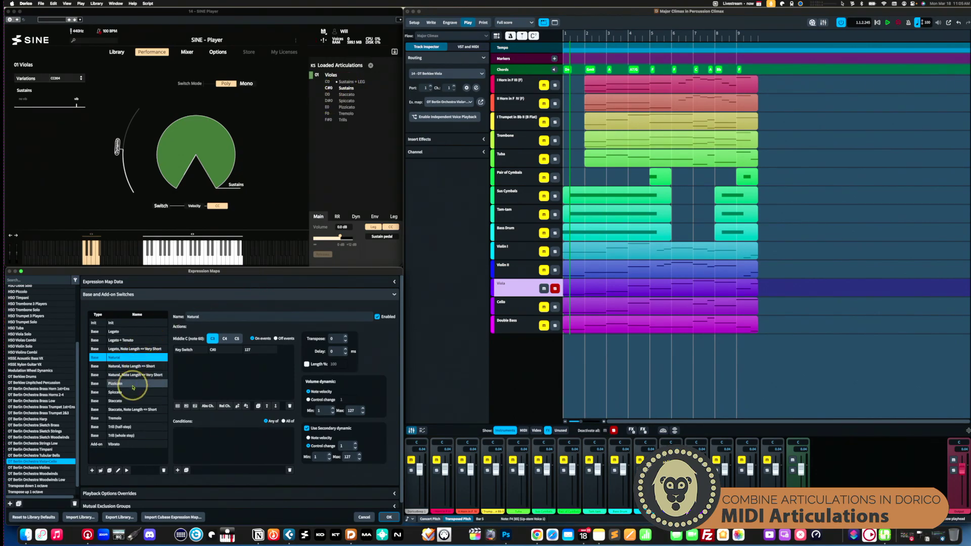
click(128, 400)
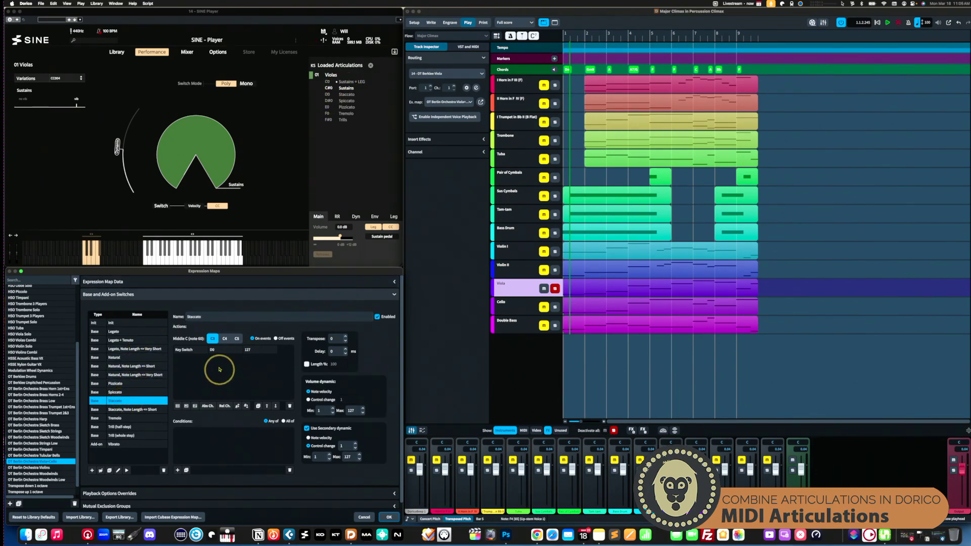
click(208, 353)
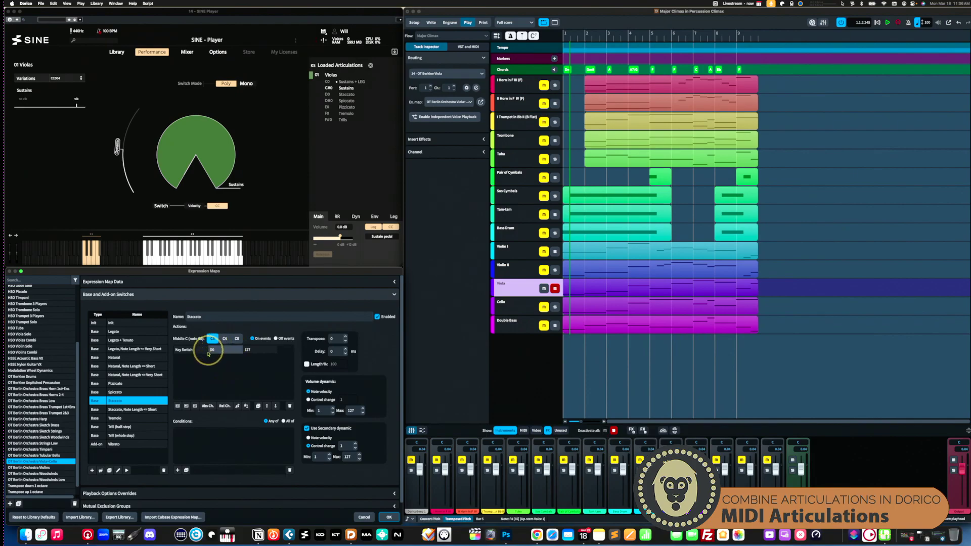
click(348, 95)
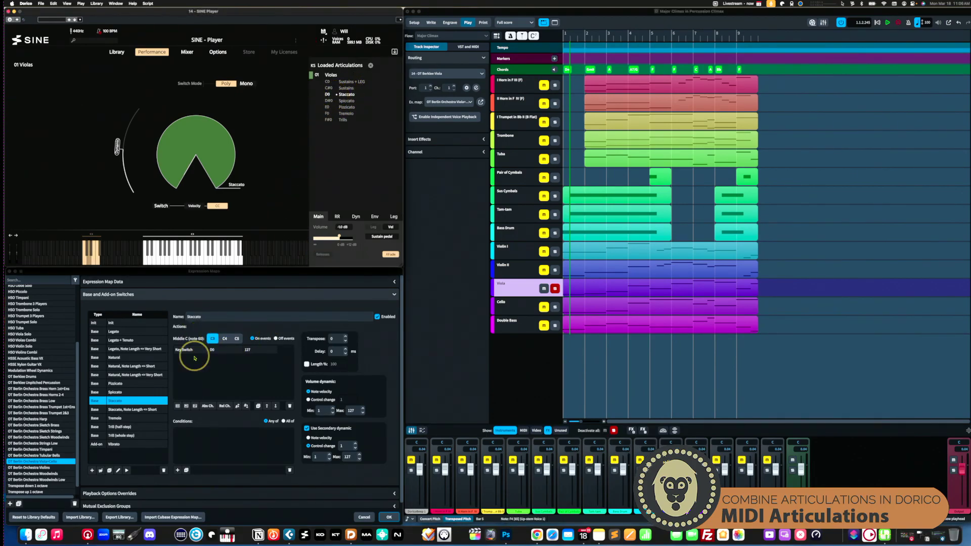
Step: Delete the existing Vibrato add-on switch from the Base and Add-on Switches list
click(119, 444)
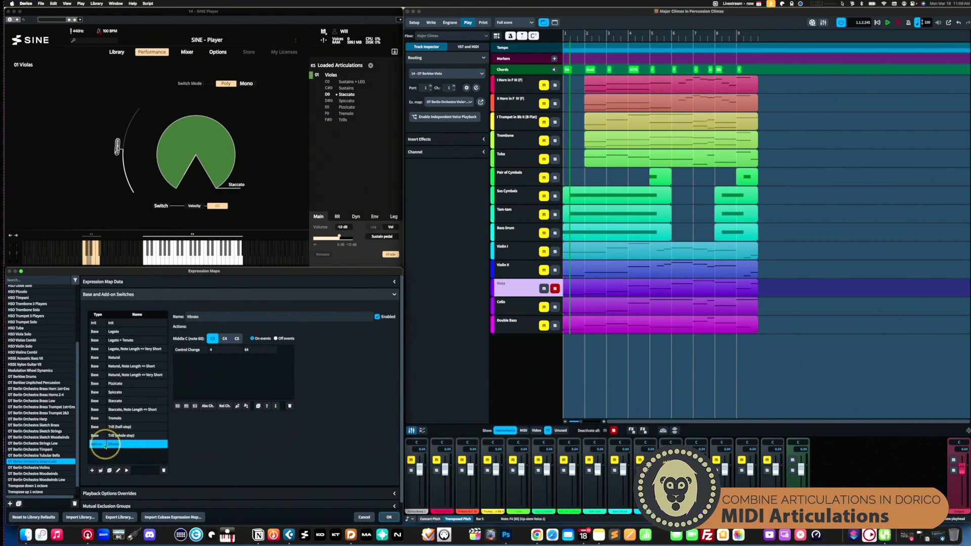
click(163, 470)
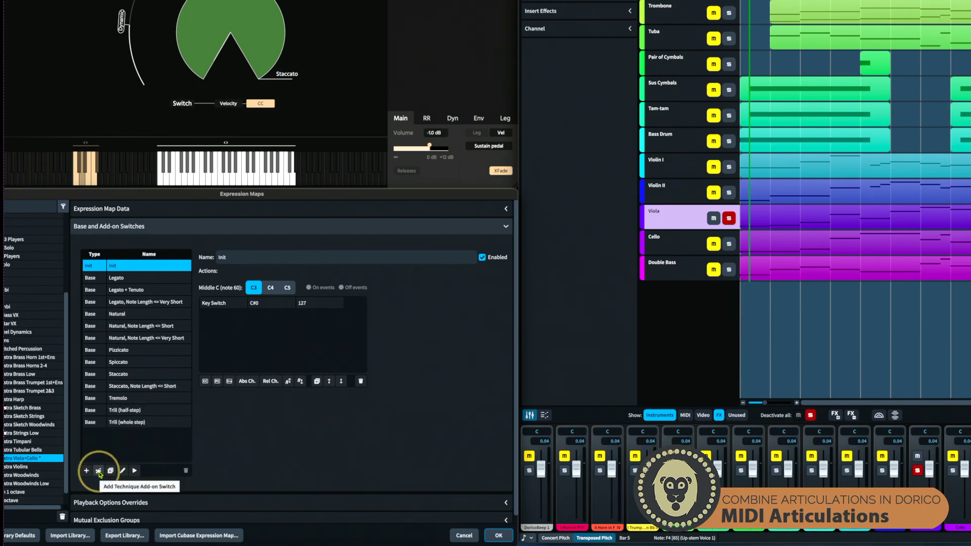
Step: Create a new technique add-on switch using the Vibrato playback technique
click(99, 471)
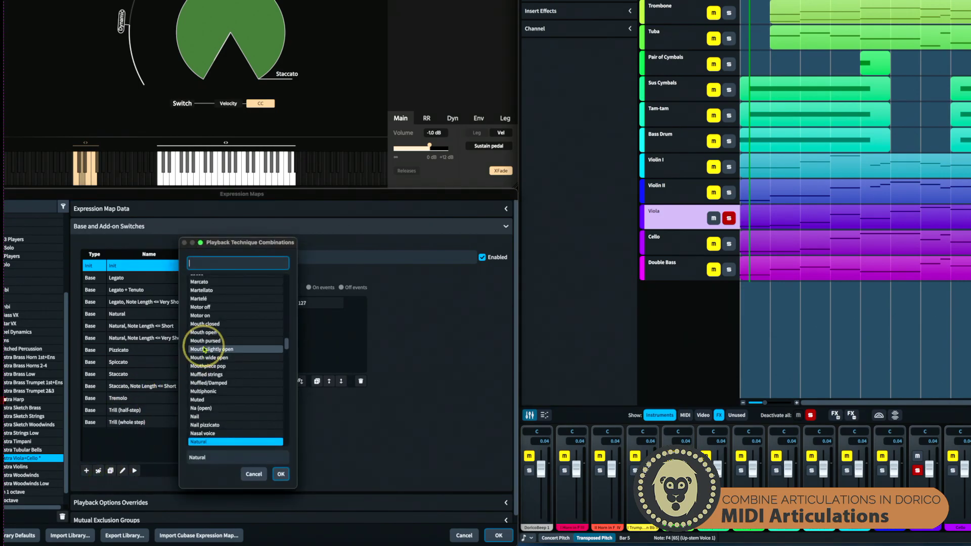
text(vib)
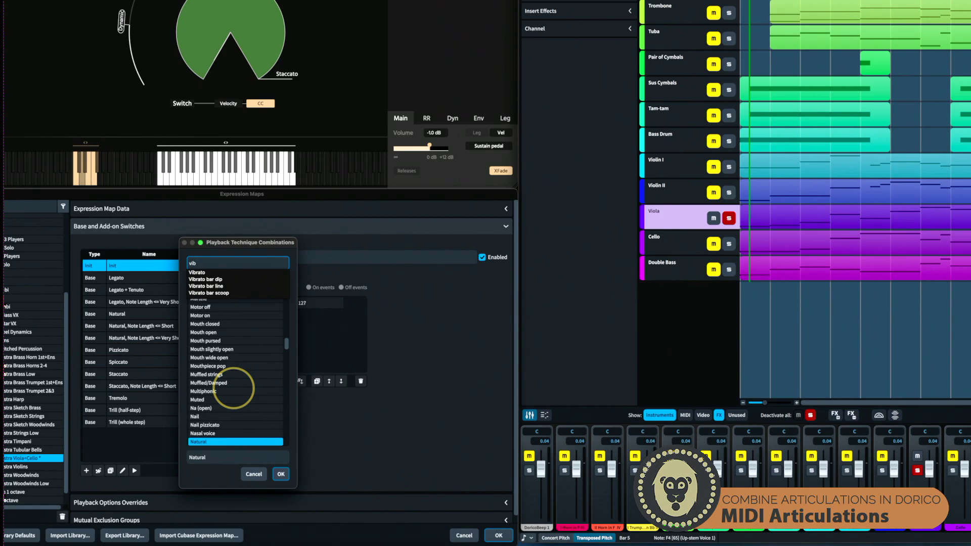
key(Return)
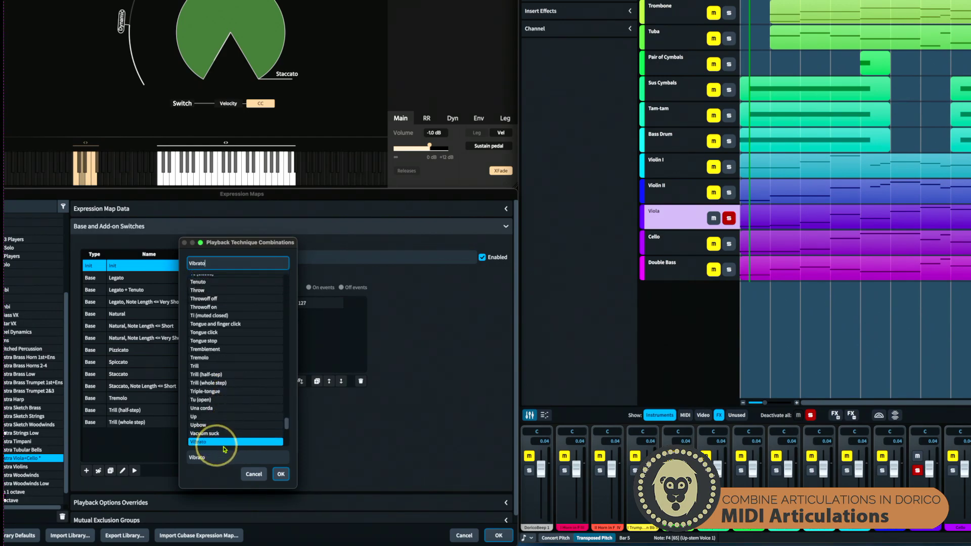
click(281, 475)
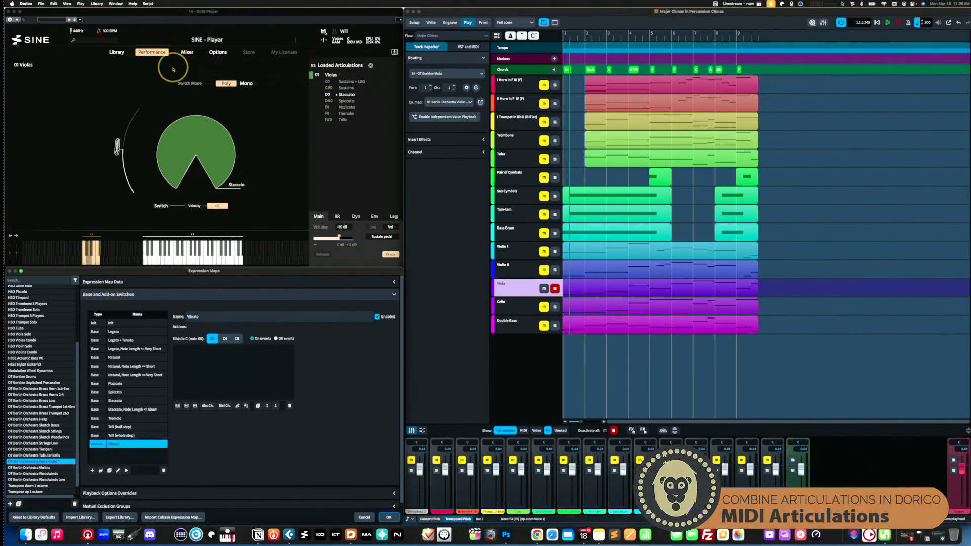
Step: Return SINE to Sustains and give the Vibrato add-on a Control Change action on controller 4
click(349, 90)
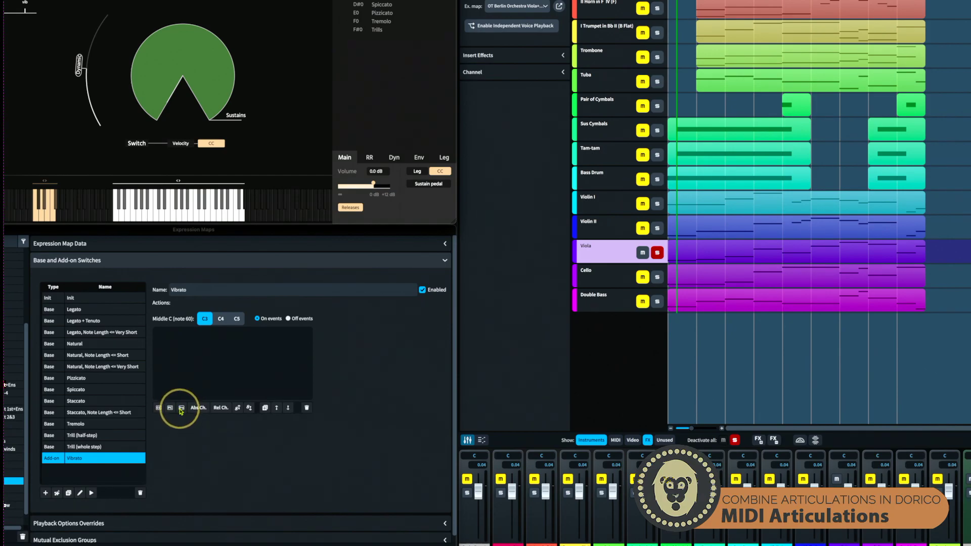
click(160, 408)
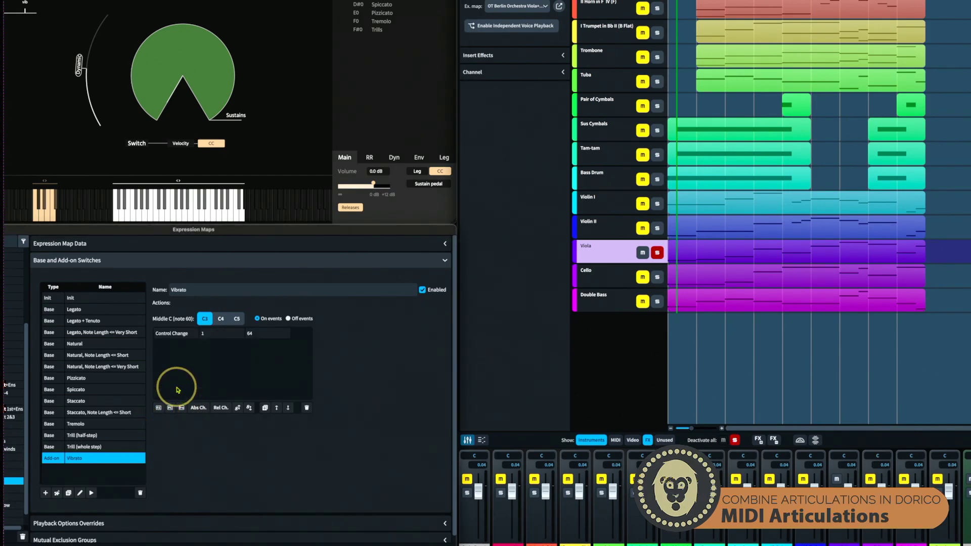
click(211, 334)
click(223, 334)
click(225, 331)
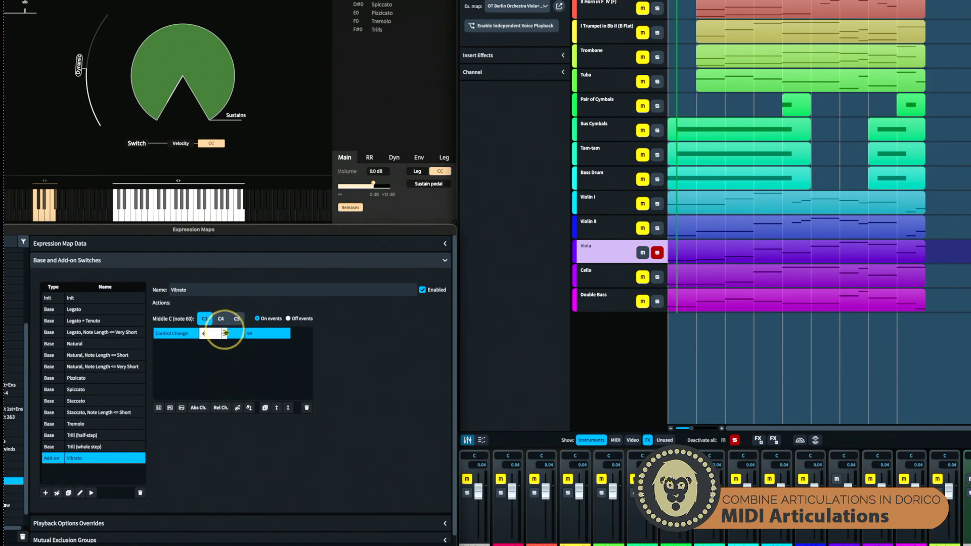
click(273, 335)
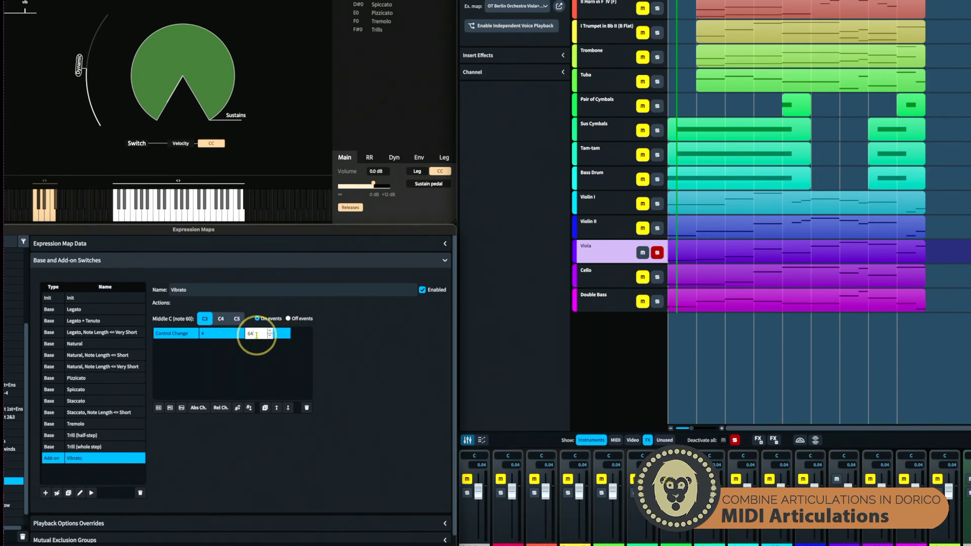
Step: Set the controller 4 value to 127, then start and cancel another add-on searched as 'vib'
text(127)
key(Return)
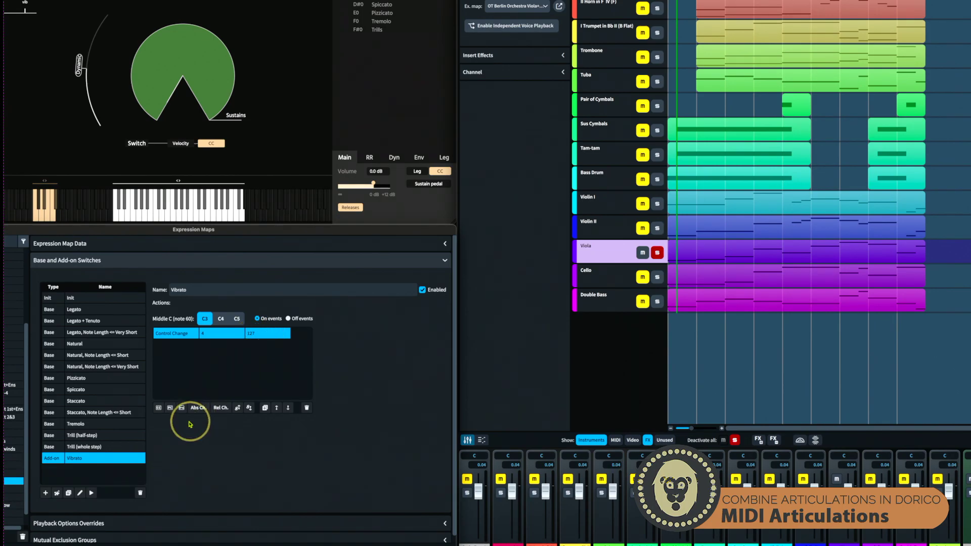
click(57, 495)
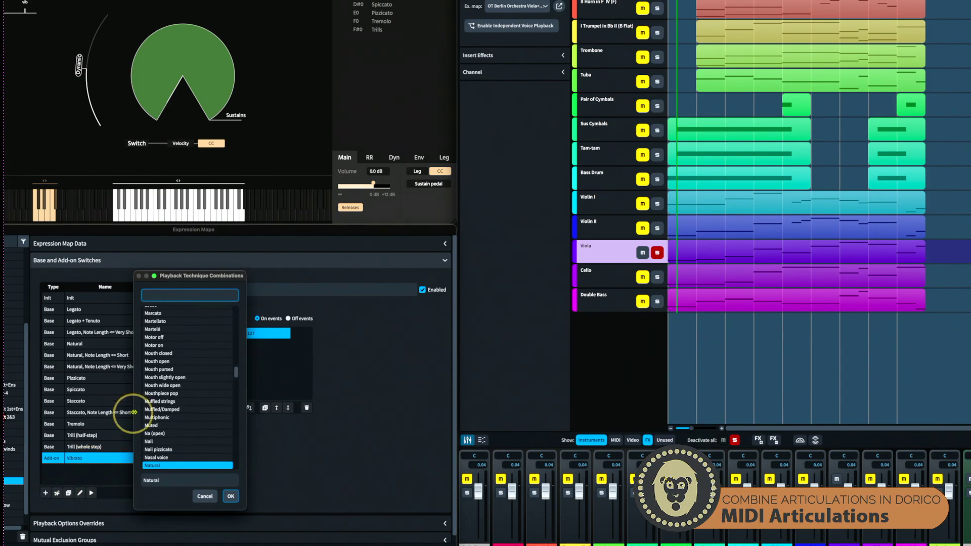
text(senz)
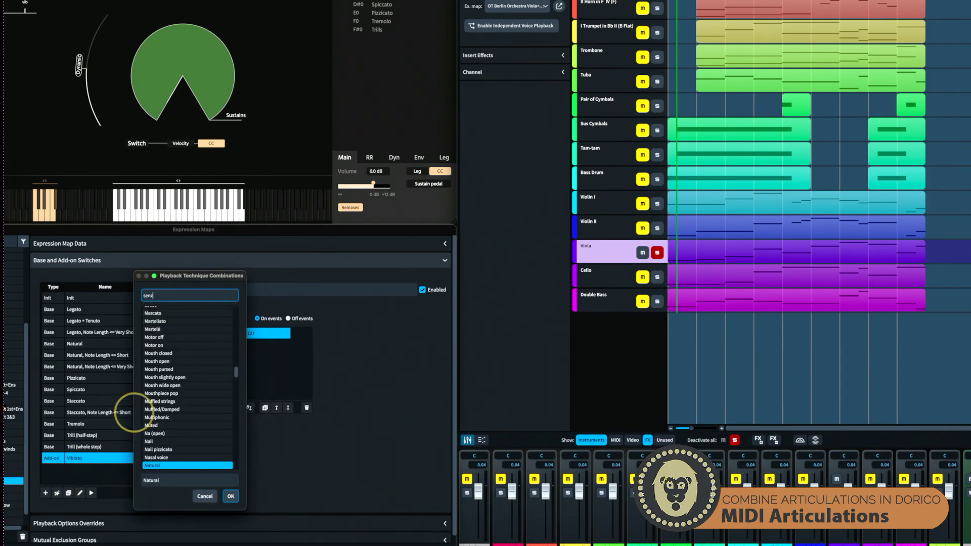
key(BackSpace)
key(BackSpace)
key(BackSpace)
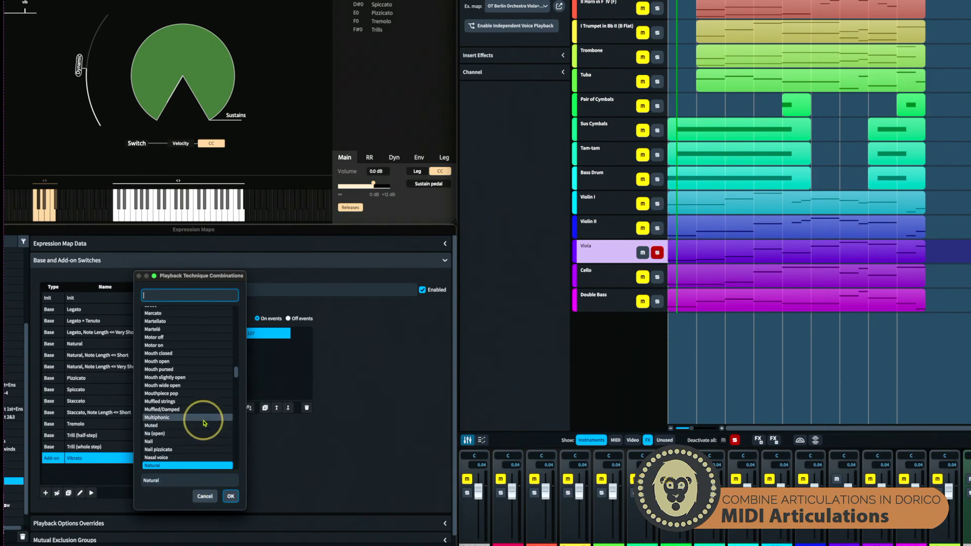
text(vib)
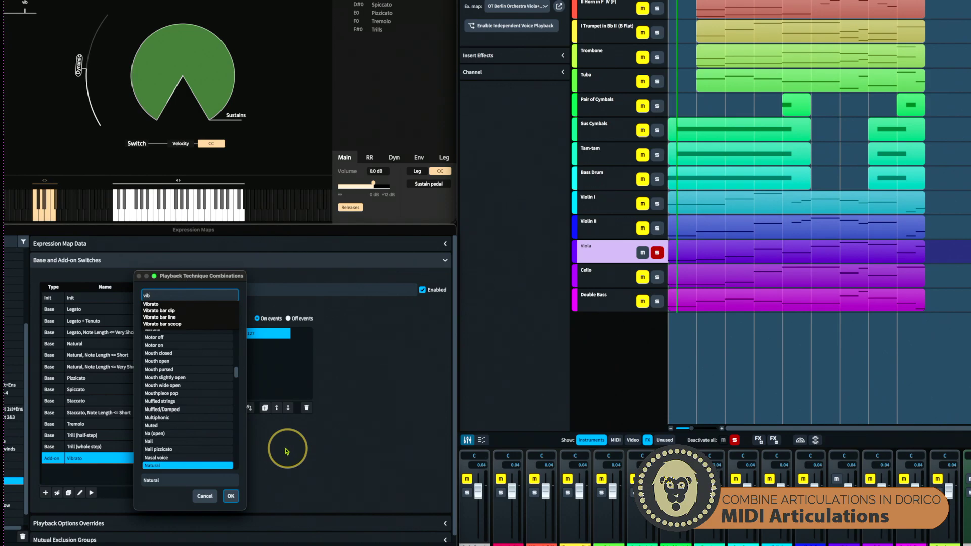
click(206, 496)
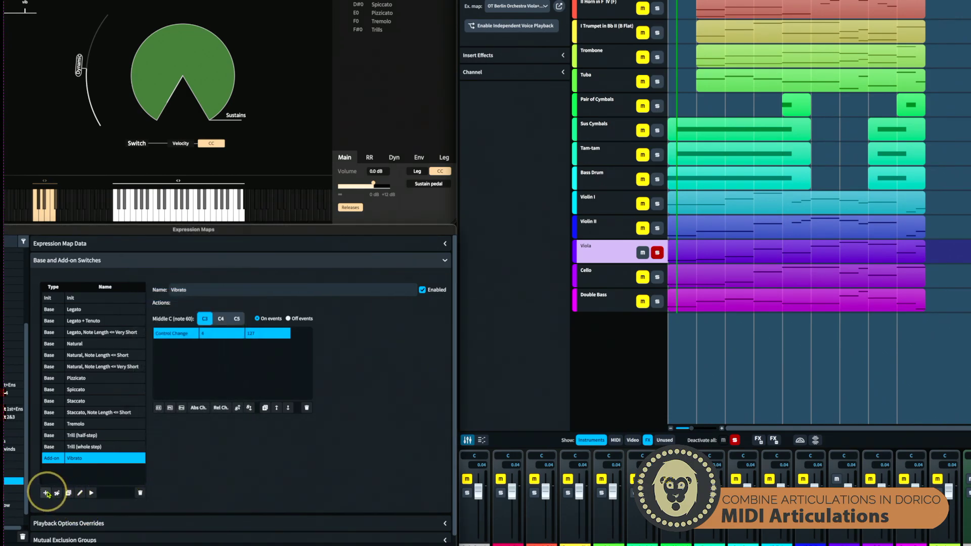
Step: Start another add-on switch, search 'sen', and cancel without adding anything
click(46, 493)
text(s)
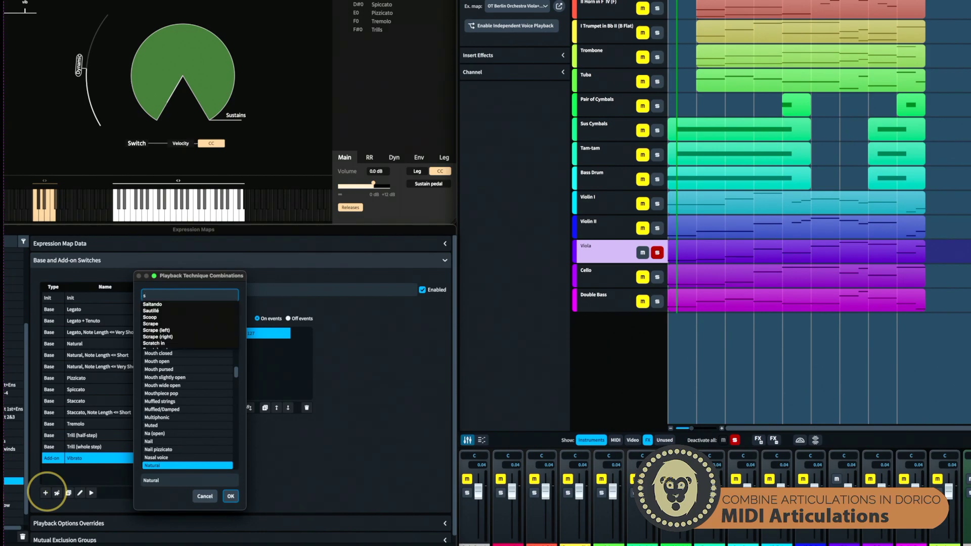
text(en)
key(BackSpace)
key(BackSpace)
key(BackSpace)
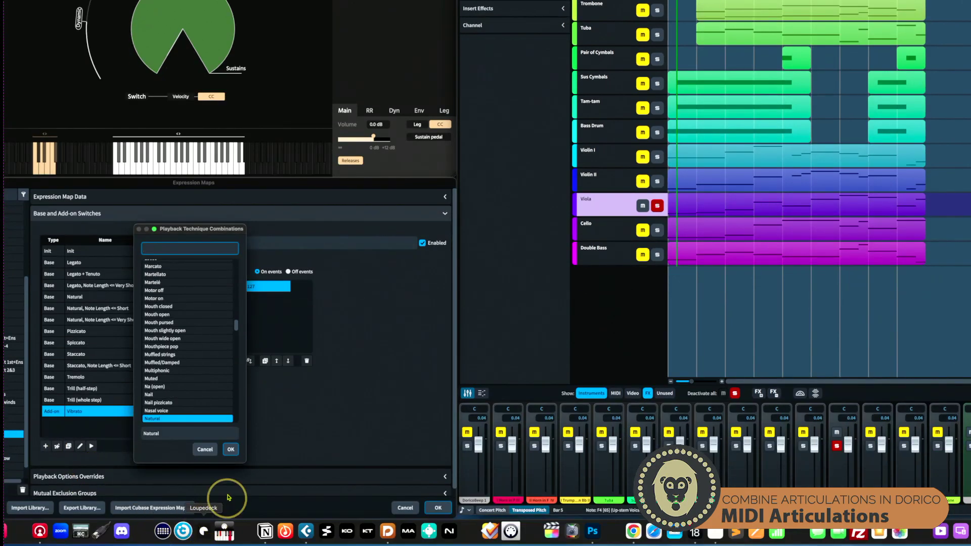
click(205, 449)
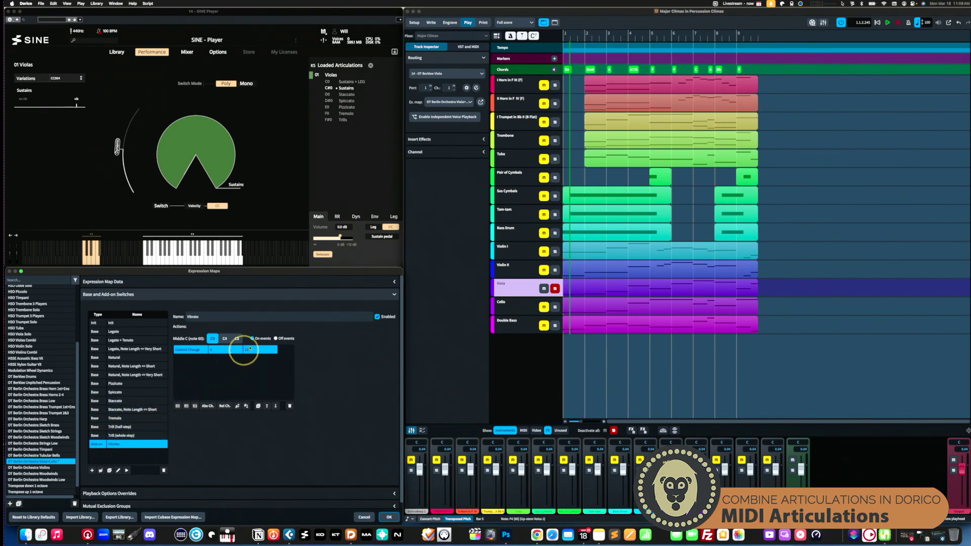
Step: Lower SINE's Sustains vibrato slider to 'no vib' and apply the expression map changes
click(65, 105)
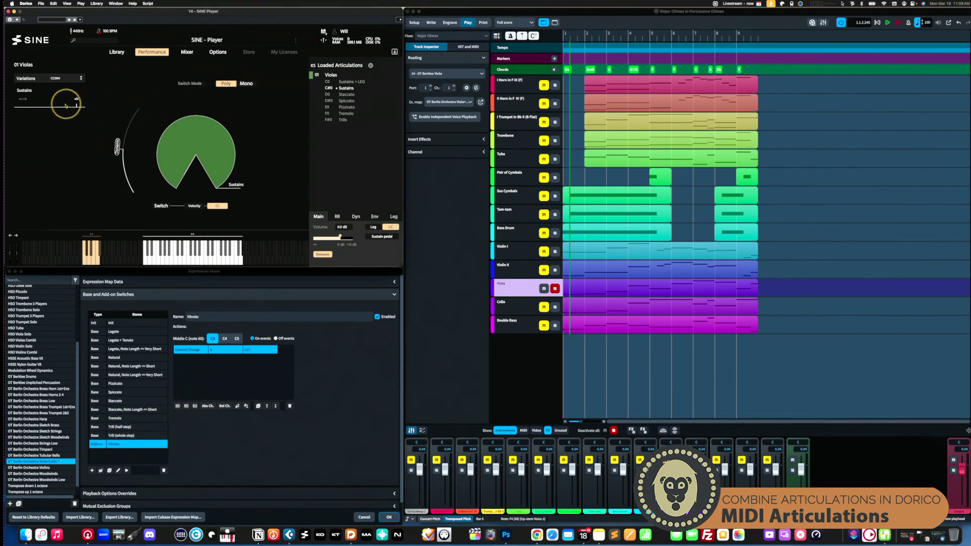
drag(65, 105, 23, 103)
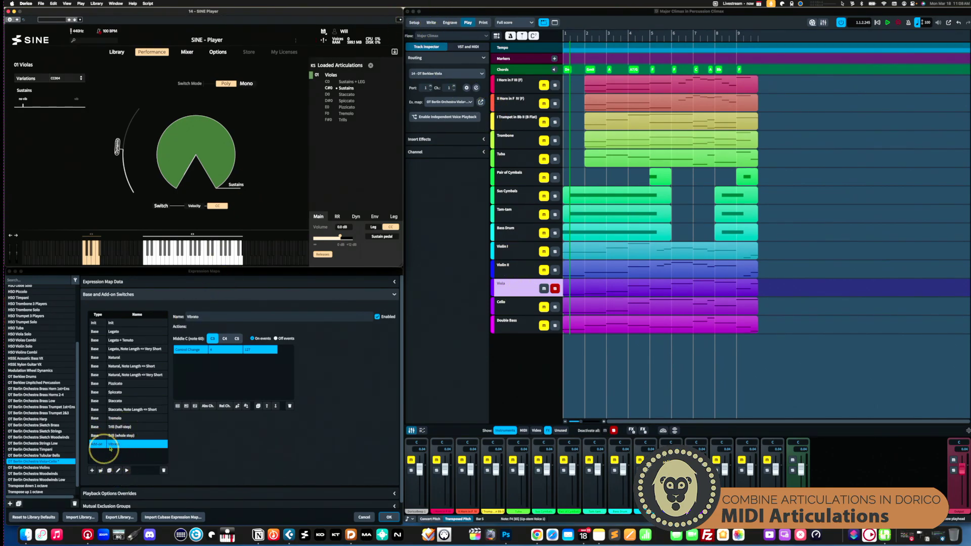
click(389, 517)
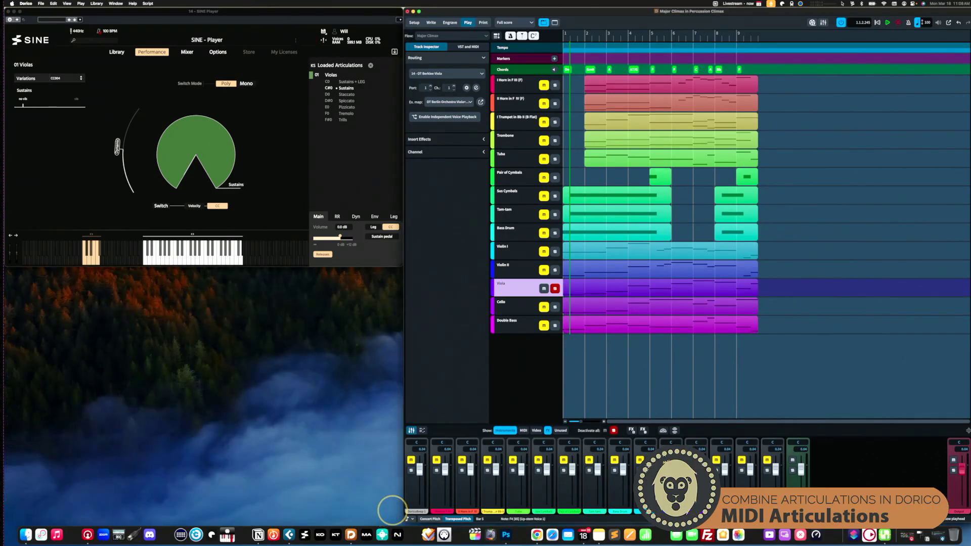
Step: Return to Write mode and play the viola from the bar 5 F4 without vibrato
click(431, 22)
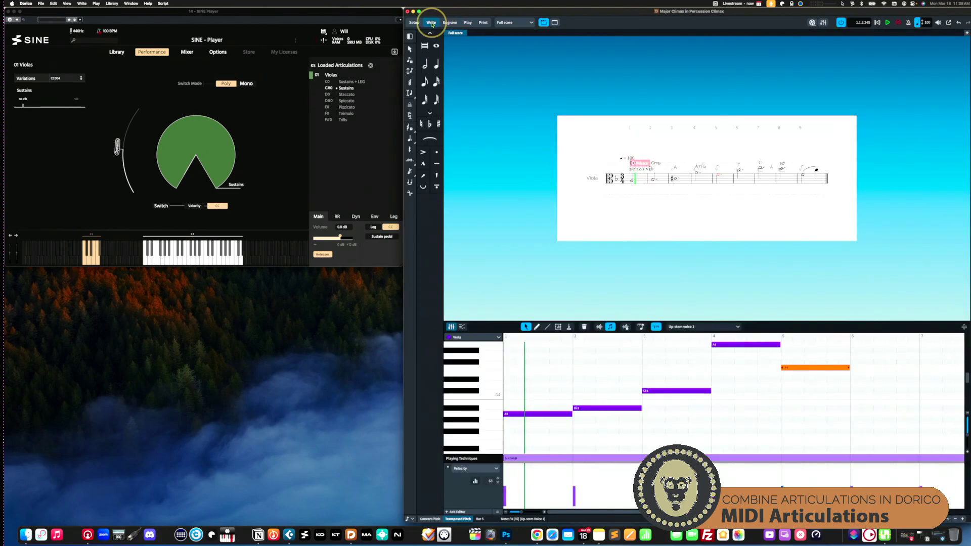
click(736, 172)
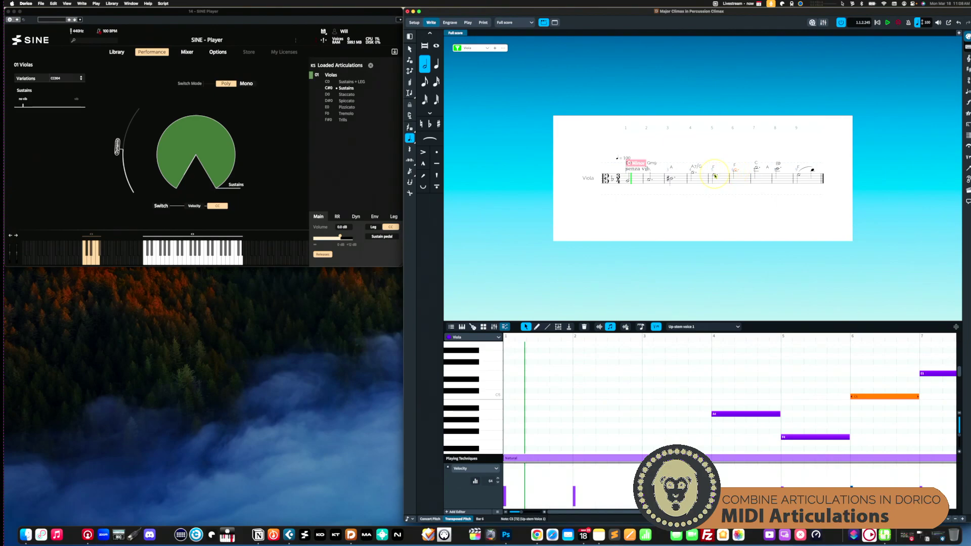
click(715, 176)
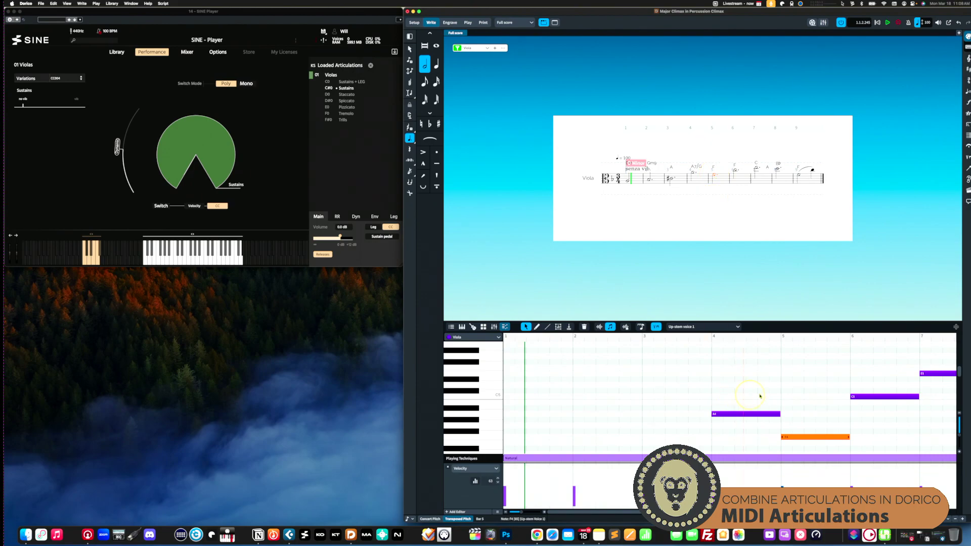
mouse_move(832, 454)
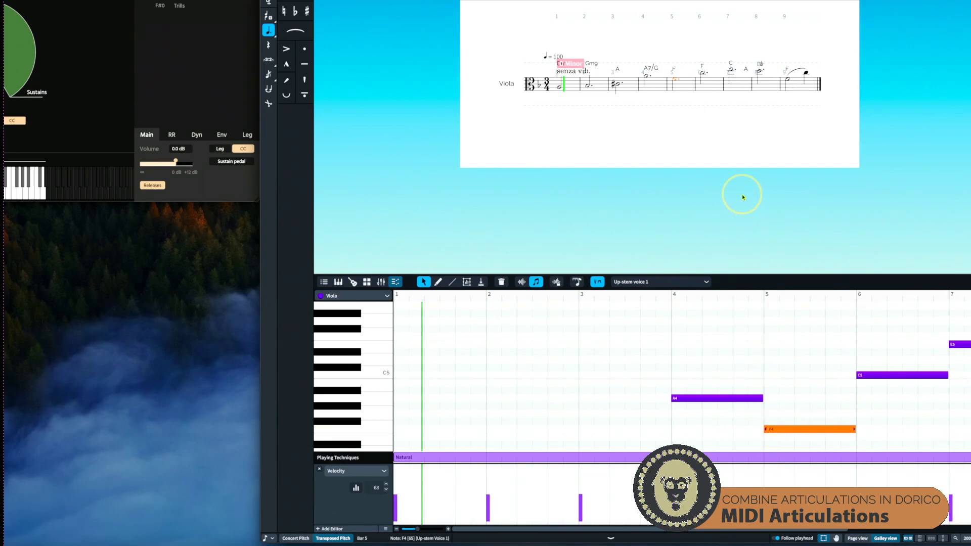
key(p)
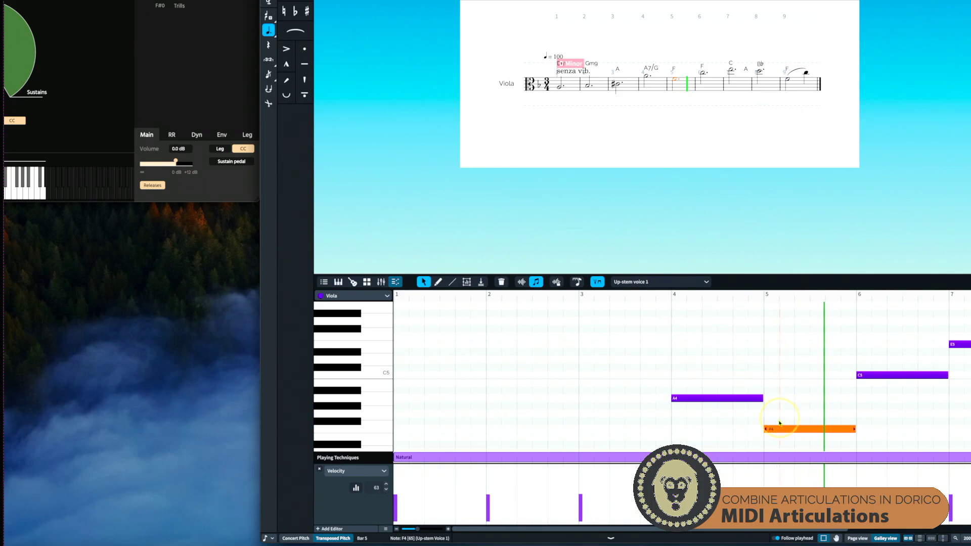
mouse_move(772, 457)
Step: Add a vib. playing technique to the bar 5 F4 note
key(shift+p)
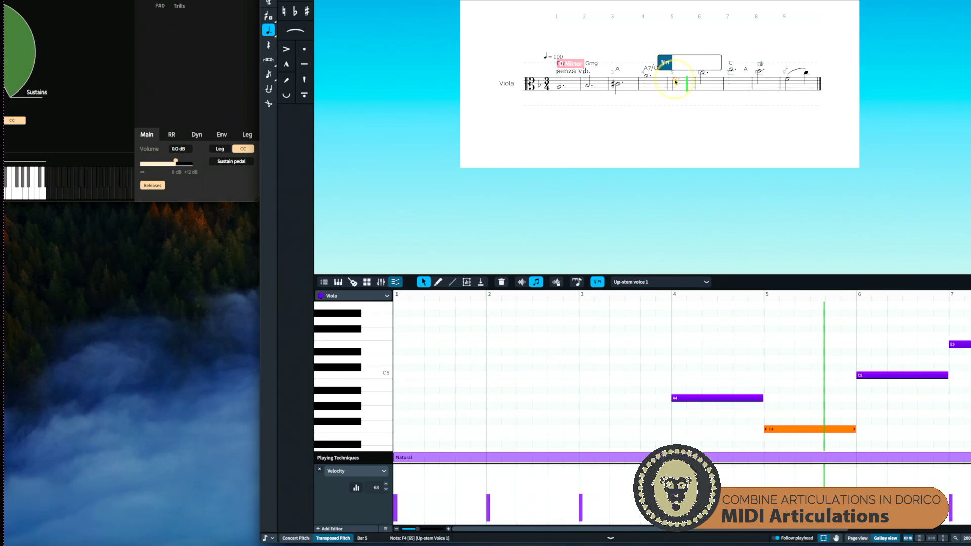
text(vibrato)
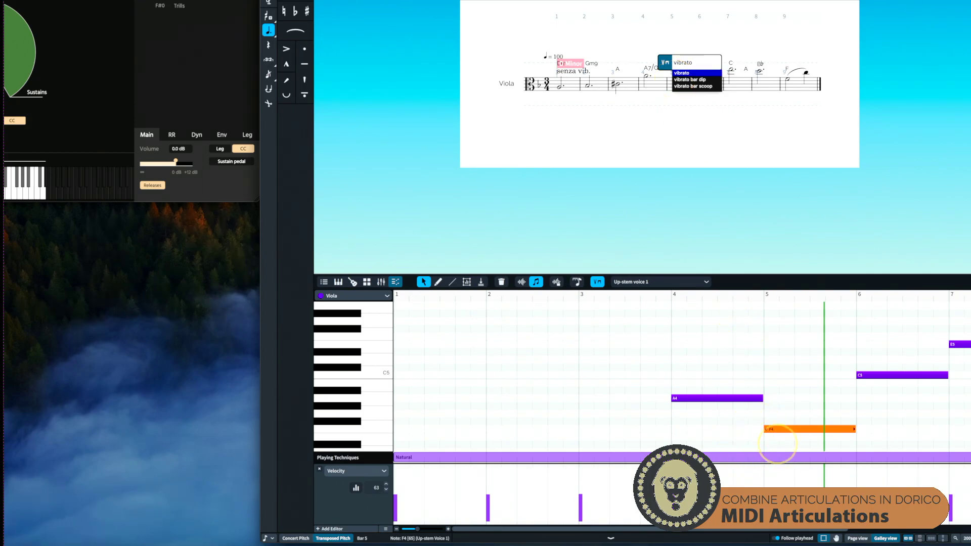
key(Return)
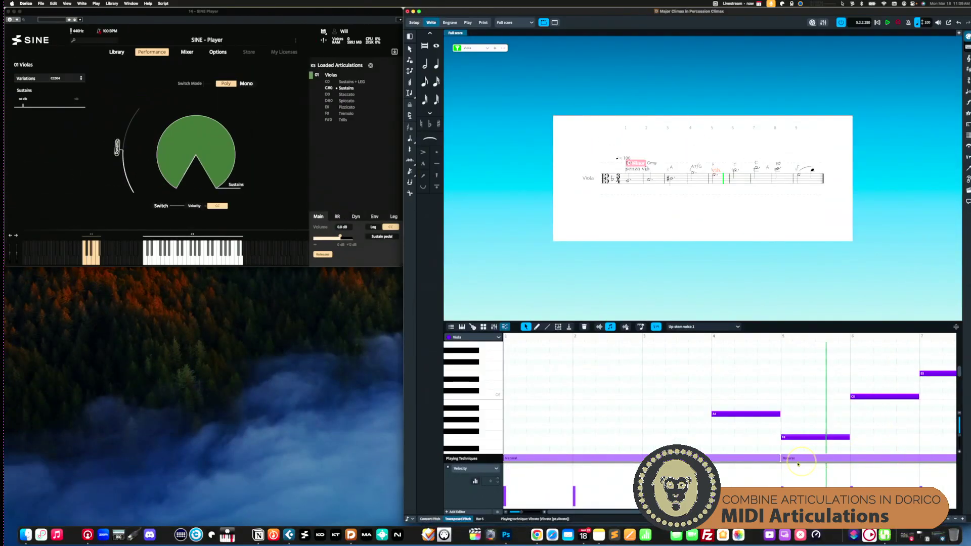
mouse_move(797, 462)
Step: Select the bar 5 F4 and audition its vibrato in SINE Player
click(714, 177)
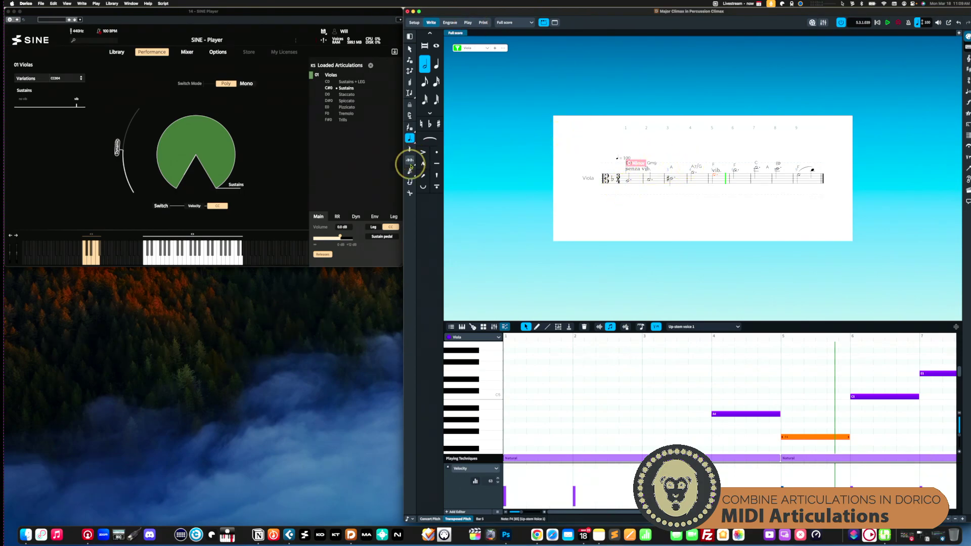
Step: Delete the senza vib. marking from bar 1
click(629, 181)
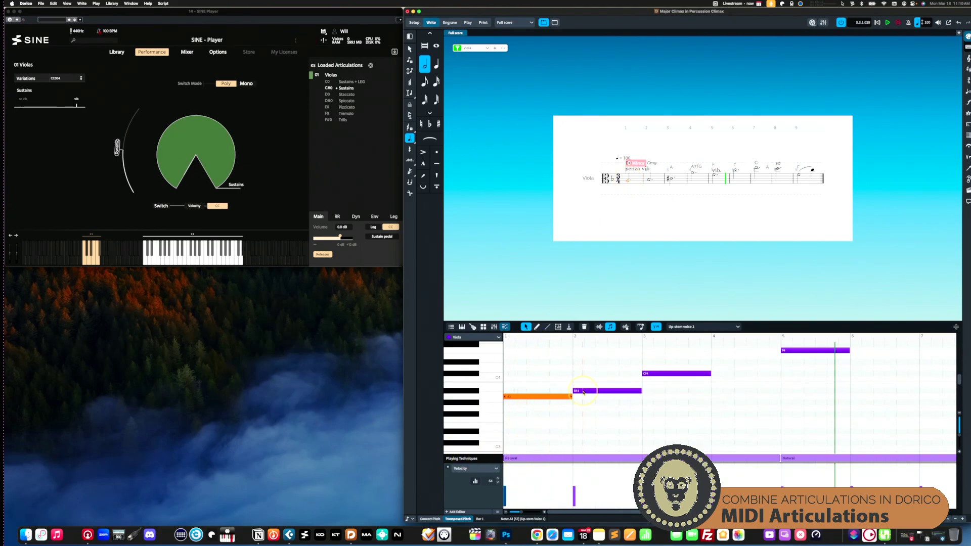
click(639, 170)
key(Delete)
Step: Check the bar 9 F4 and its slur, then switch to Play mode
click(802, 179)
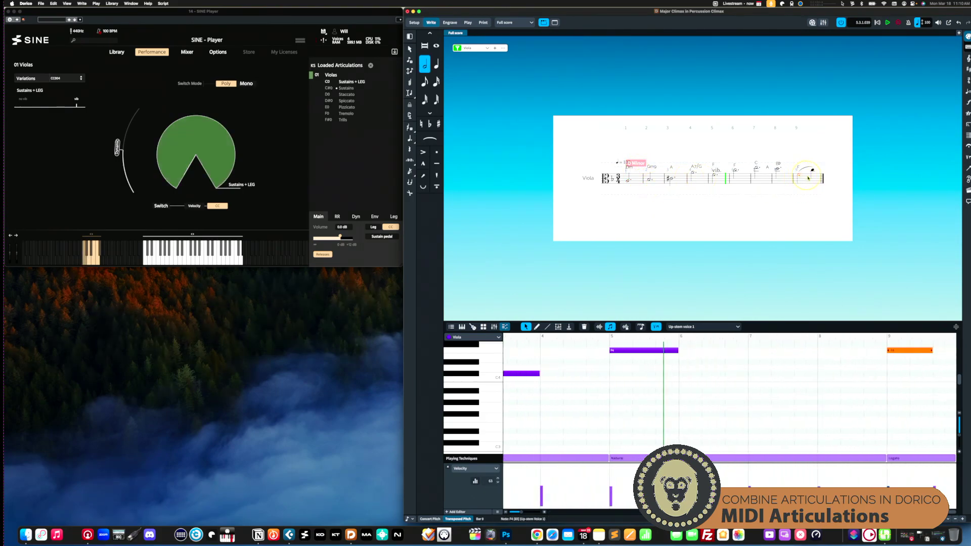
scroll(905, 398, up, 3)
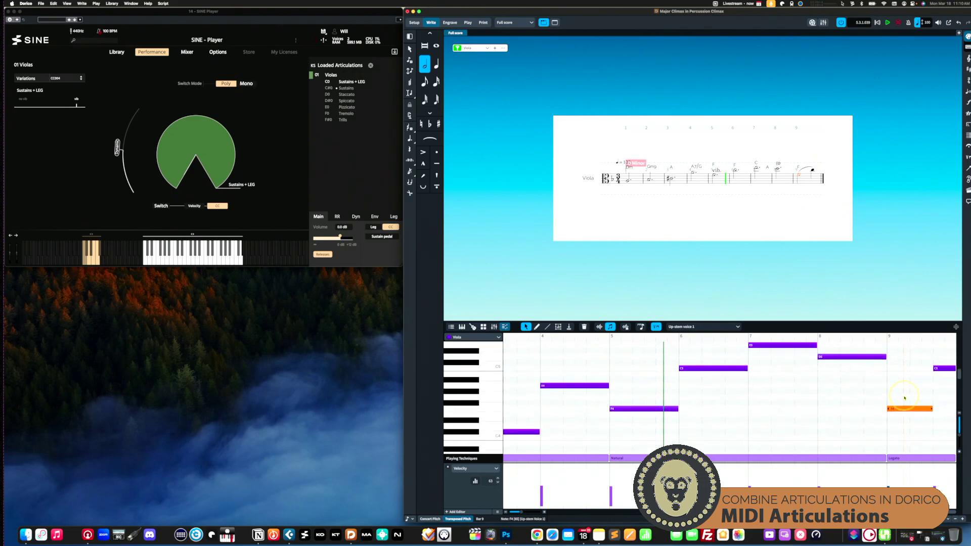
click(804, 172)
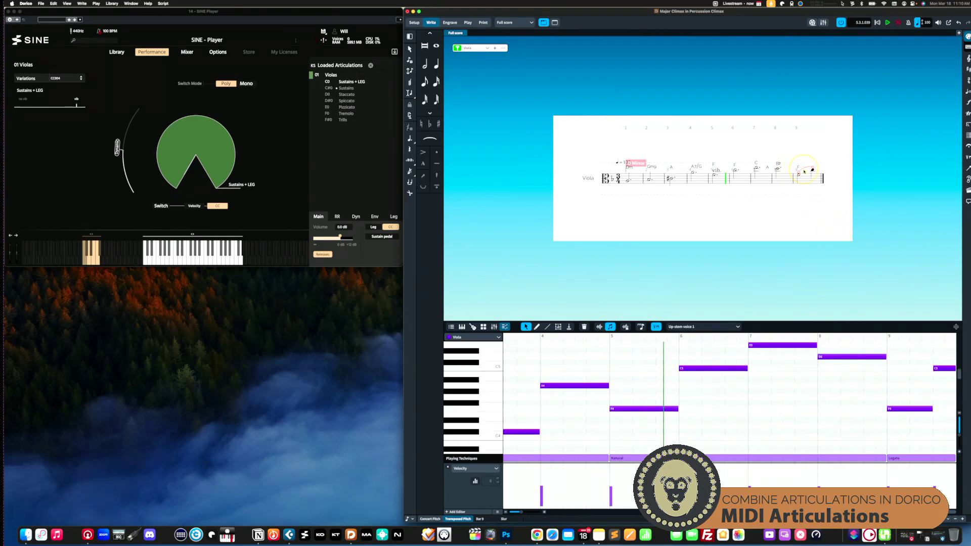
click(467, 23)
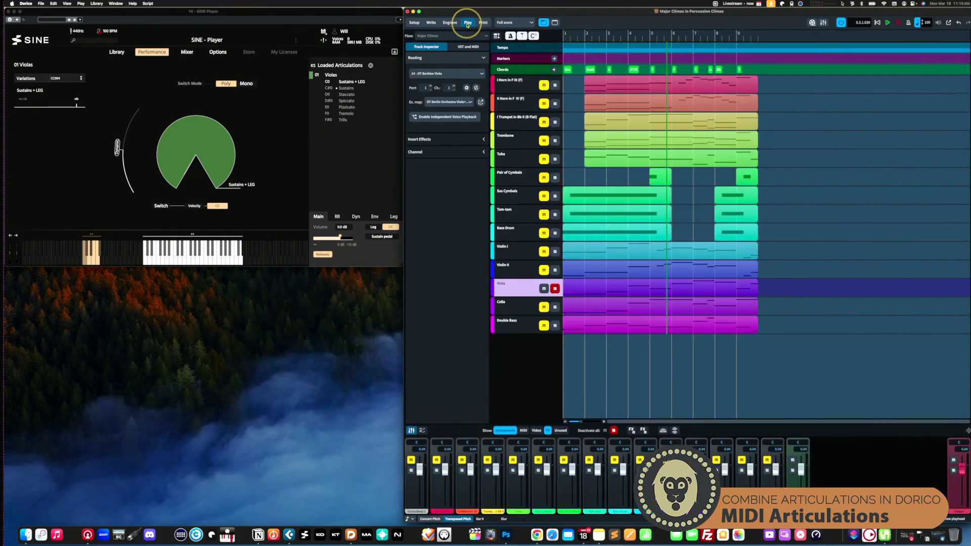
Step: Open the Viola expression map and edit the Legato switch's C0 key switch
click(481, 103)
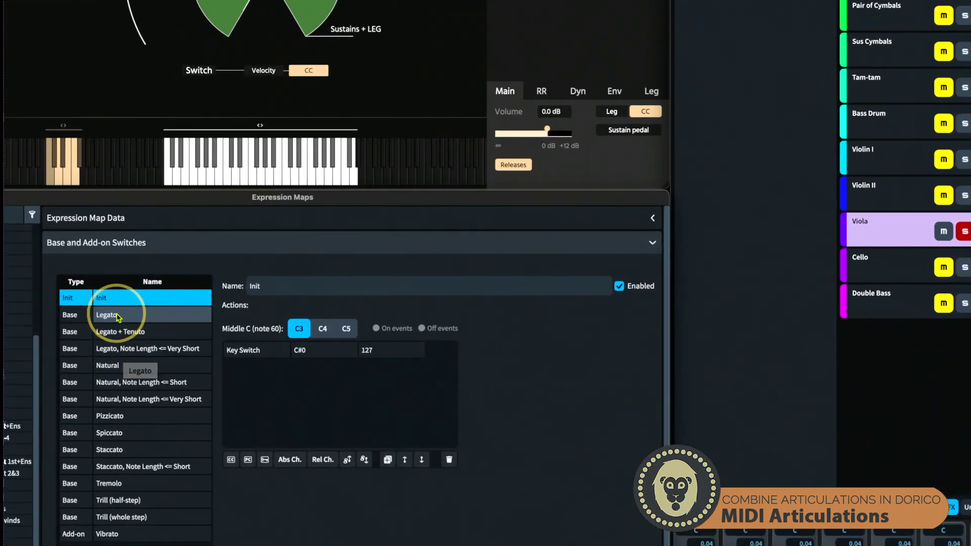
click(115, 315)
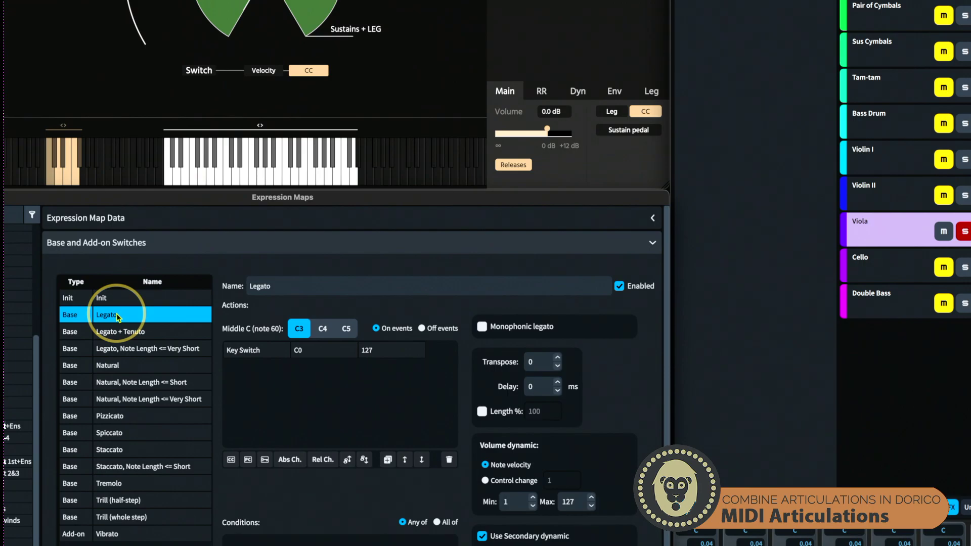
double_click(302, 351)
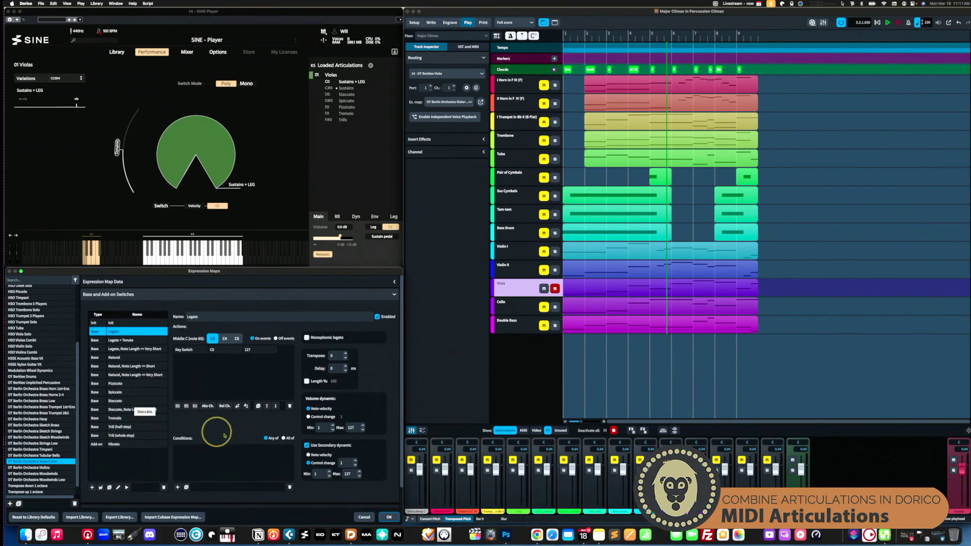
Step: Expand Mutual Exclusion Groups and compare the Vibrato and Legato groups' techniques
scroll(225, 434, down, 2)
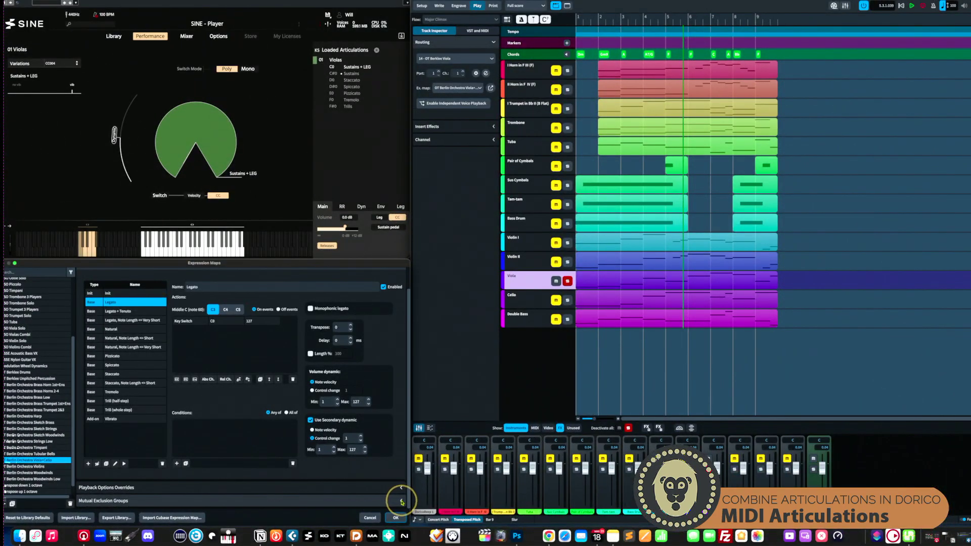
click(401, 501)
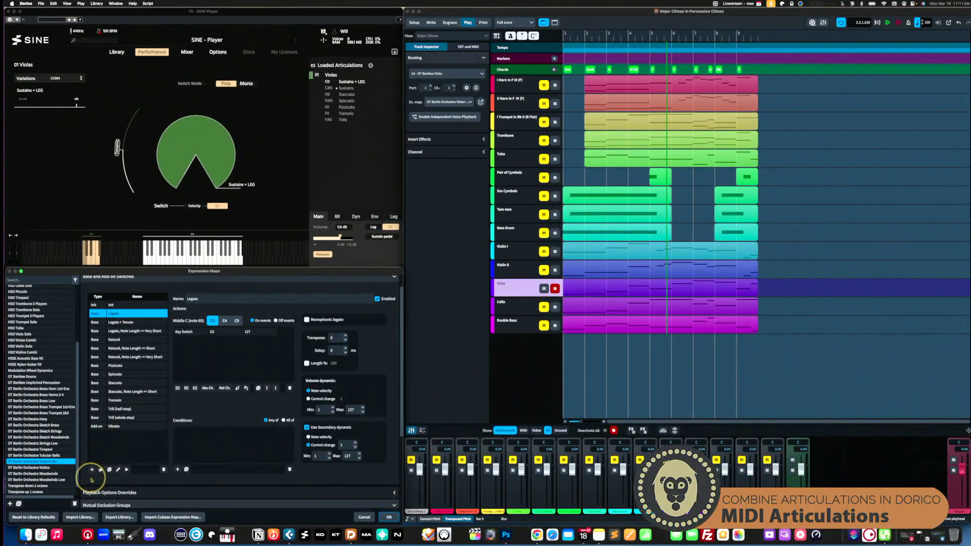
scroll(94, 451, down, 5)
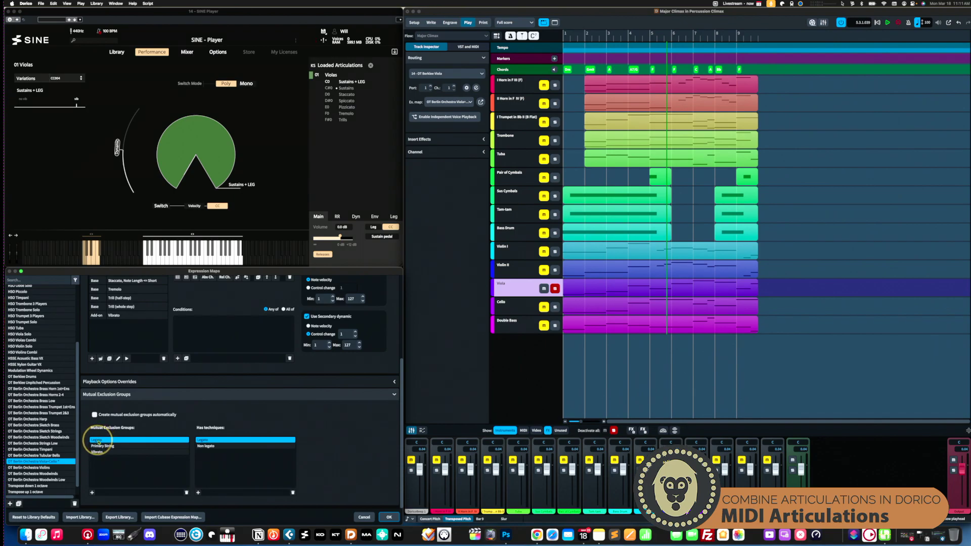
click(109, 452)
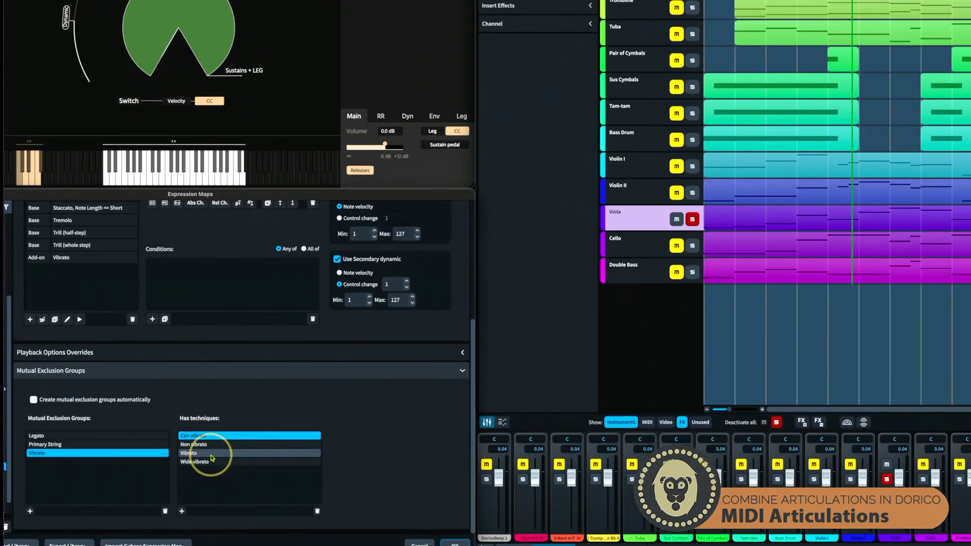
click(152, 436)
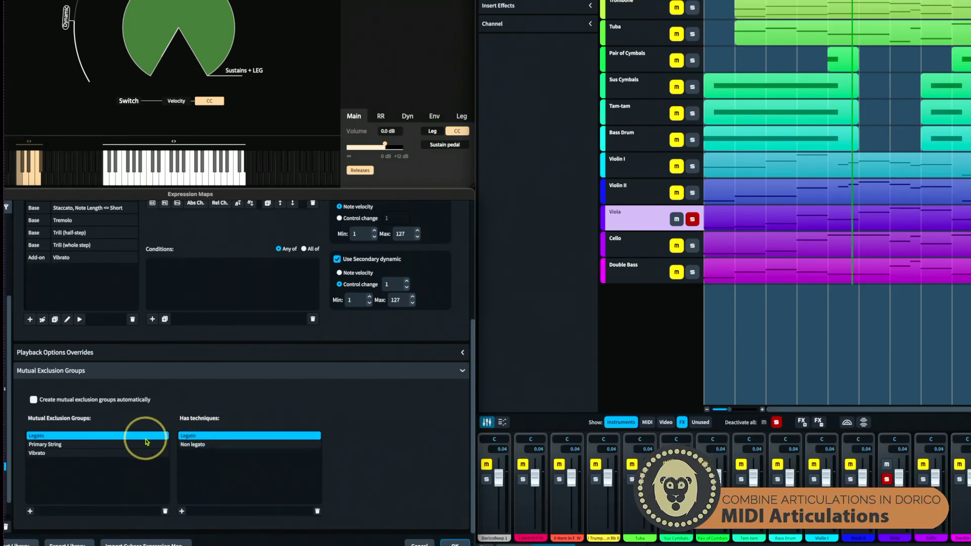
click(106, 455)
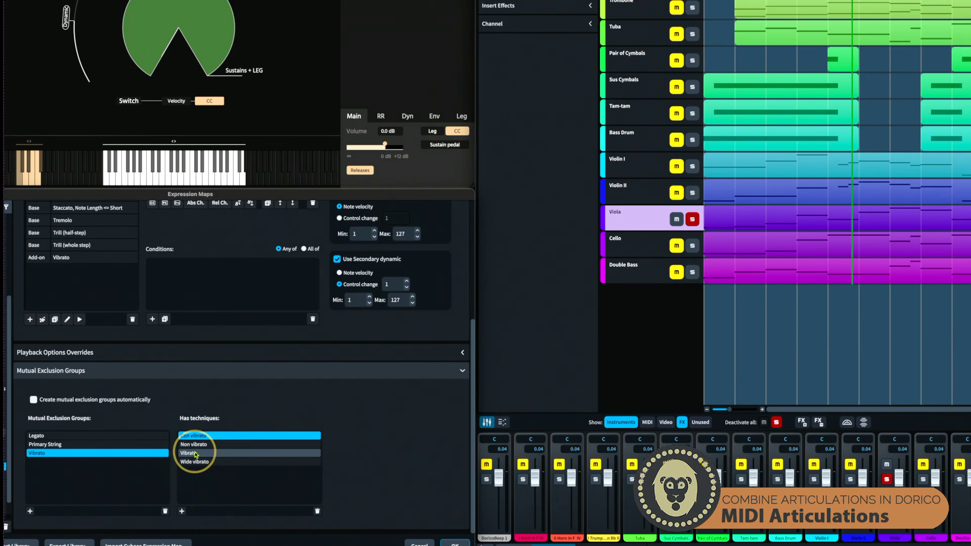
click(97, 436)
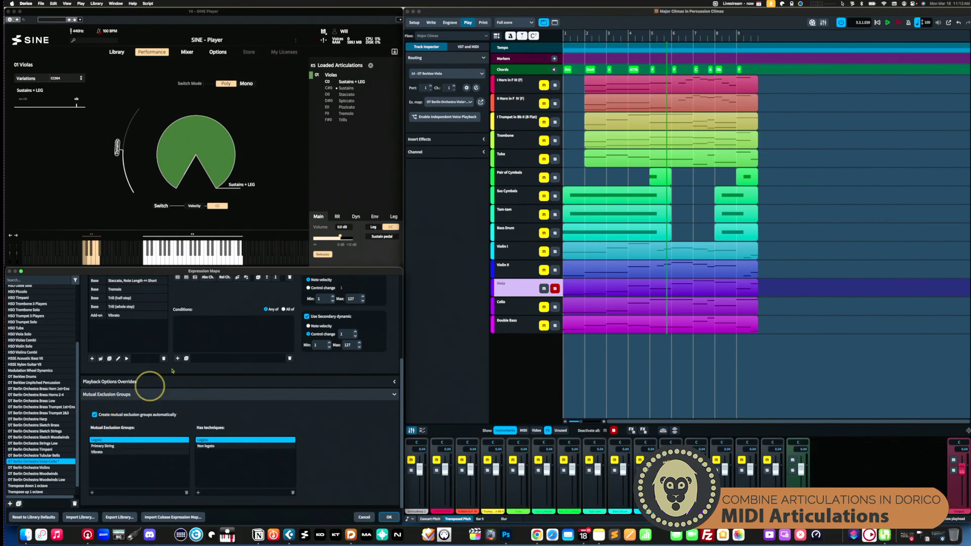
Step: Show the Legato + Tenuto switch settings
scroll(130, 329, up, 2)
scroll(130, 329, up, 10)
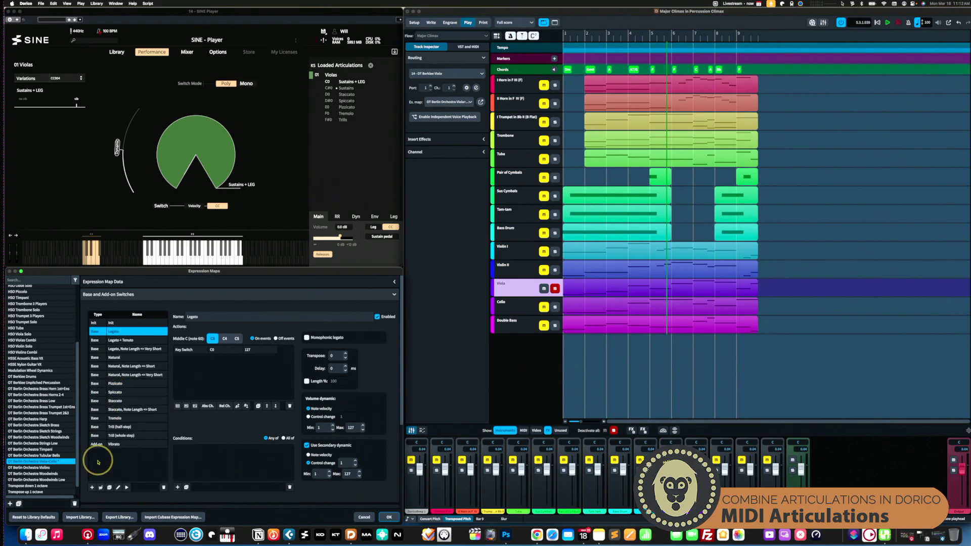
click(132, 340)
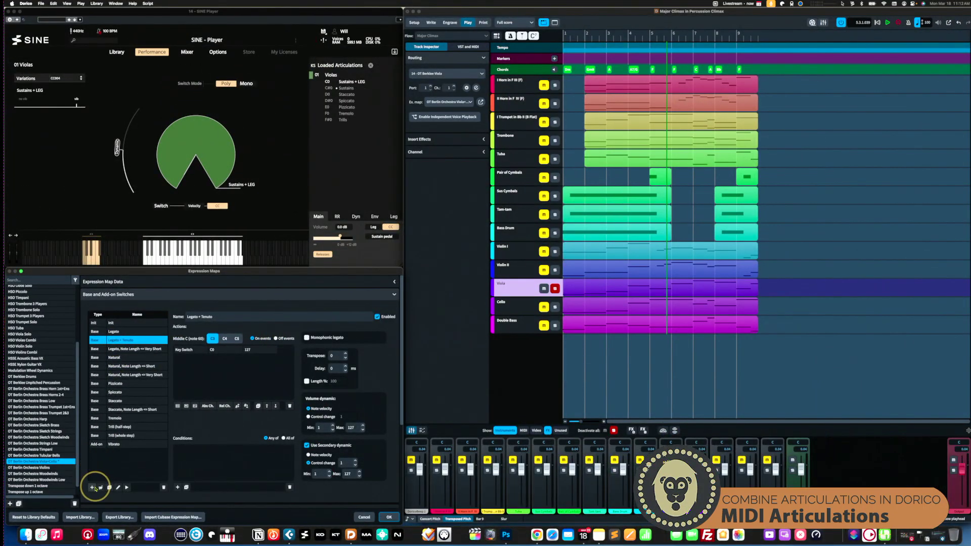
Step: Create a base switch combining Marcato, Mouth slightly open and Muffled/Damped
click(93, 487)
click(182, 407)
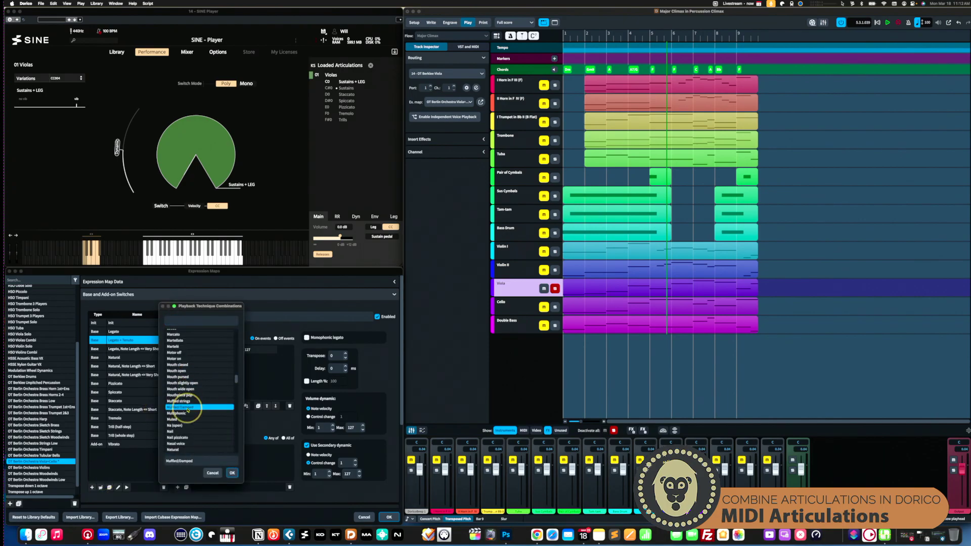
super+click(182, 383)
super+click(183, 365)
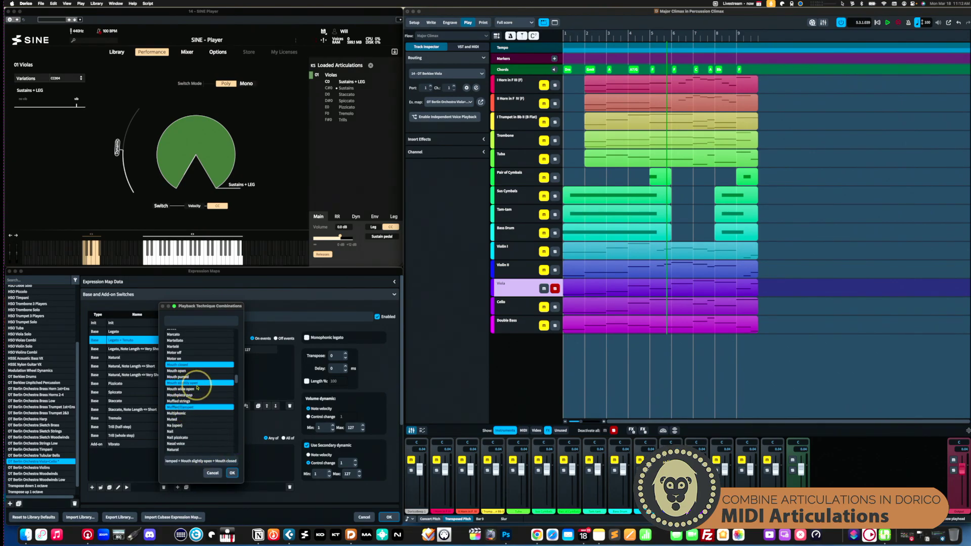
super+click(182, 364)
super+click(183, 335)
click(233, 473)
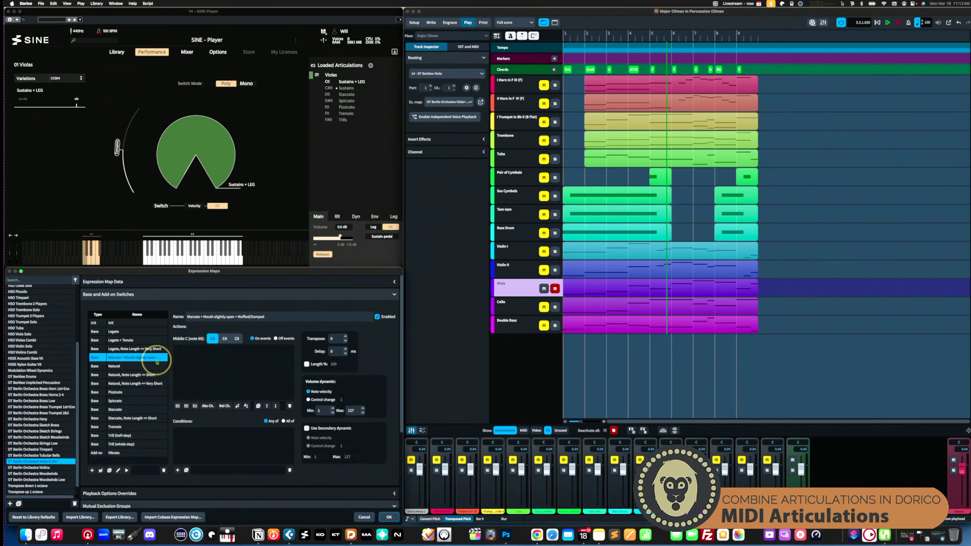
Step: Delete the new combined switch and reselect Legato + Tenuto
click(162, 471)
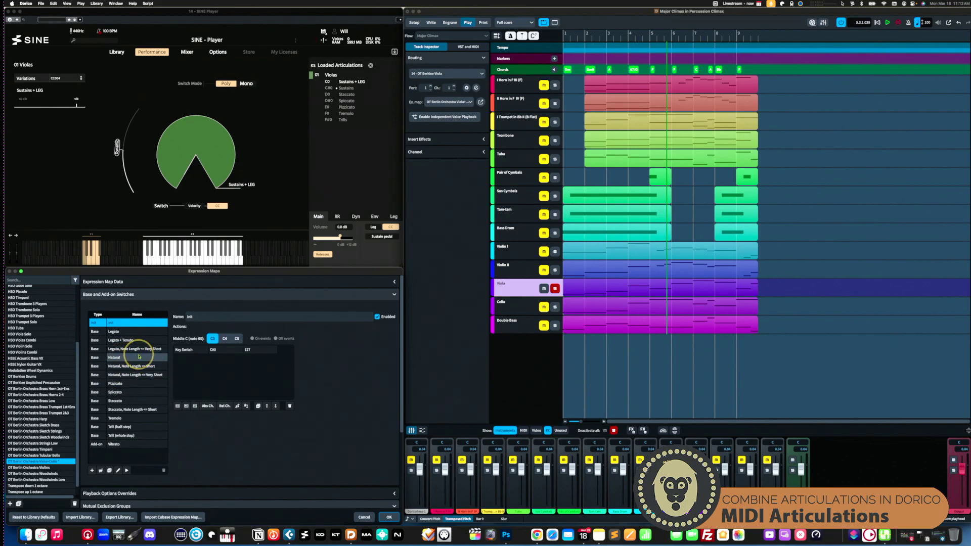
click(126, 341)
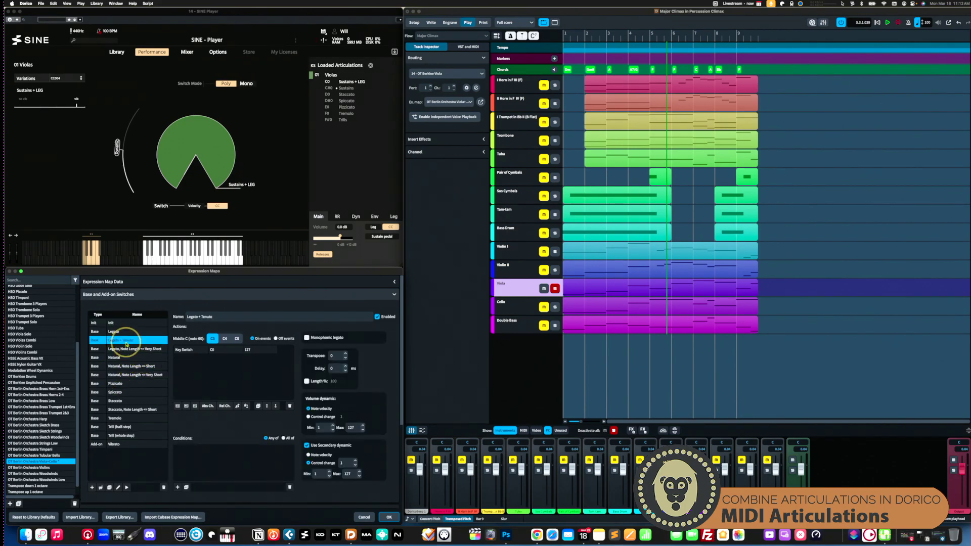